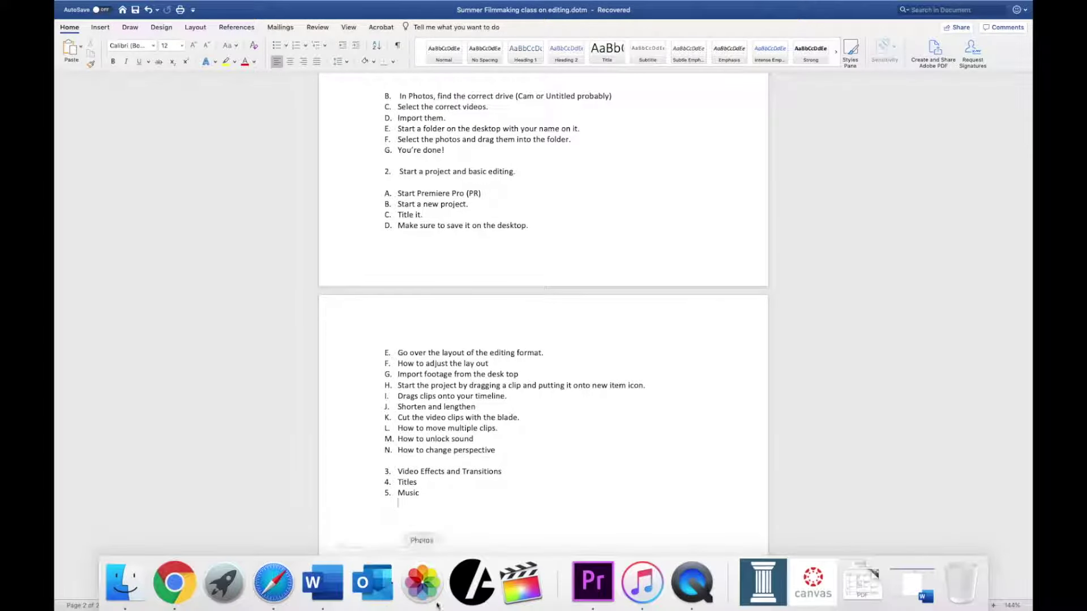
# Step: Bring Premiere Pro to the front with the Test 10 project's BDMV-Clip96 2 sequence
pyautogui.click(593, 581)
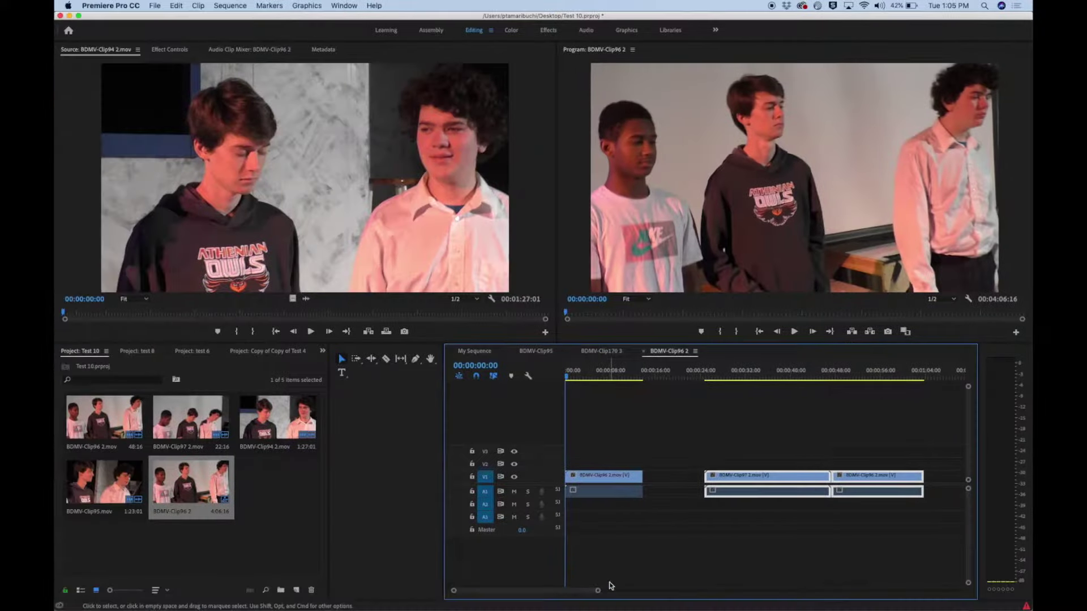
# Step: Switch to the Effects workspace and collapse the Video Transitions folder
pyautogui.click(548, 31)
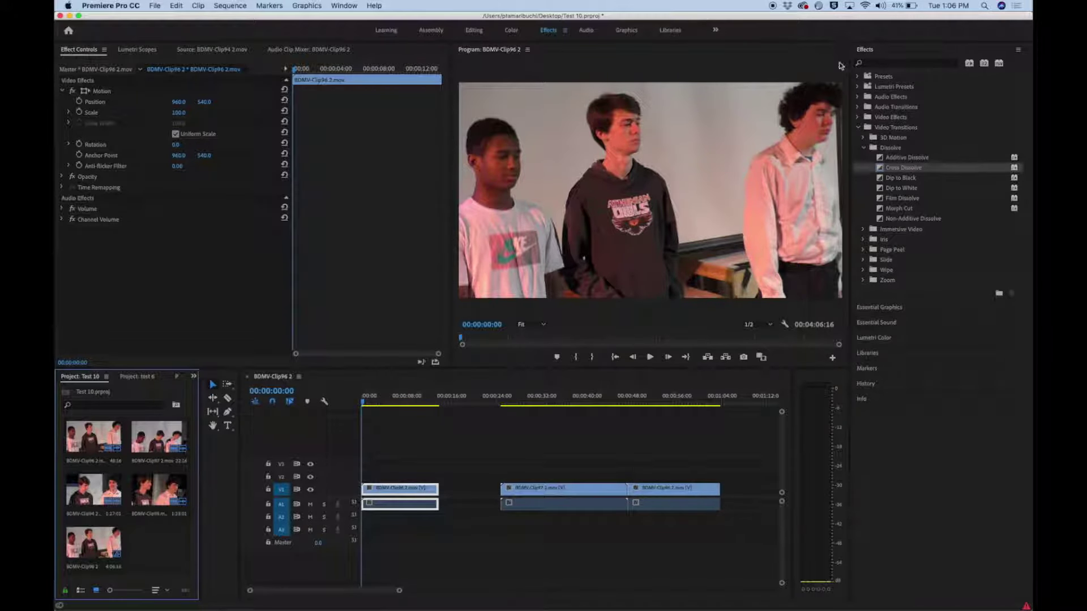
pyautogui.click(859, 128)
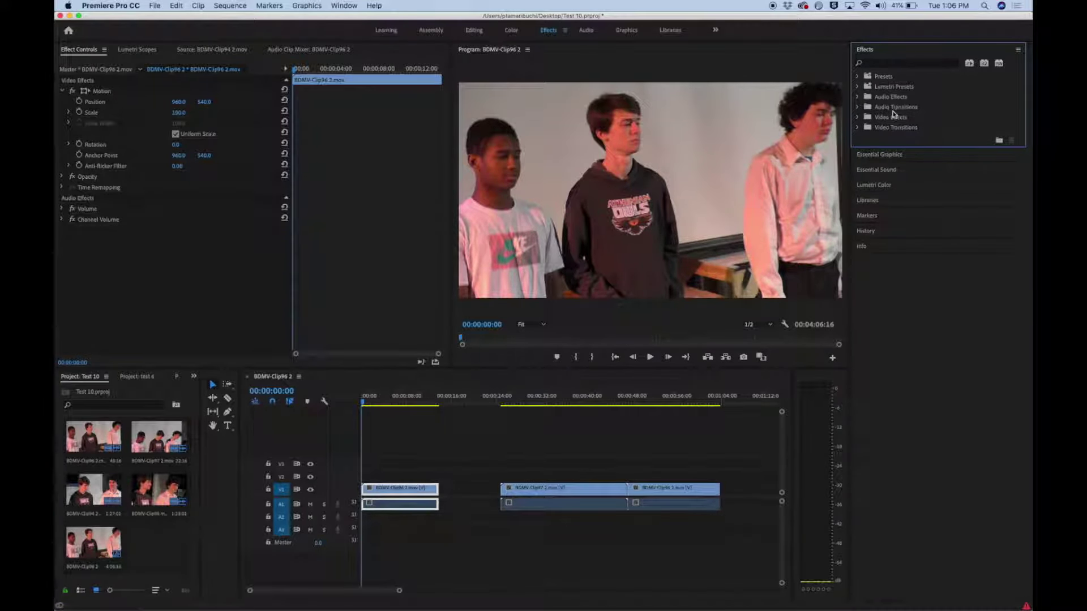
# Step: Expand Video Effects and reopen the Transform folder so Crop is listed
pyautogui.click(857, 118)
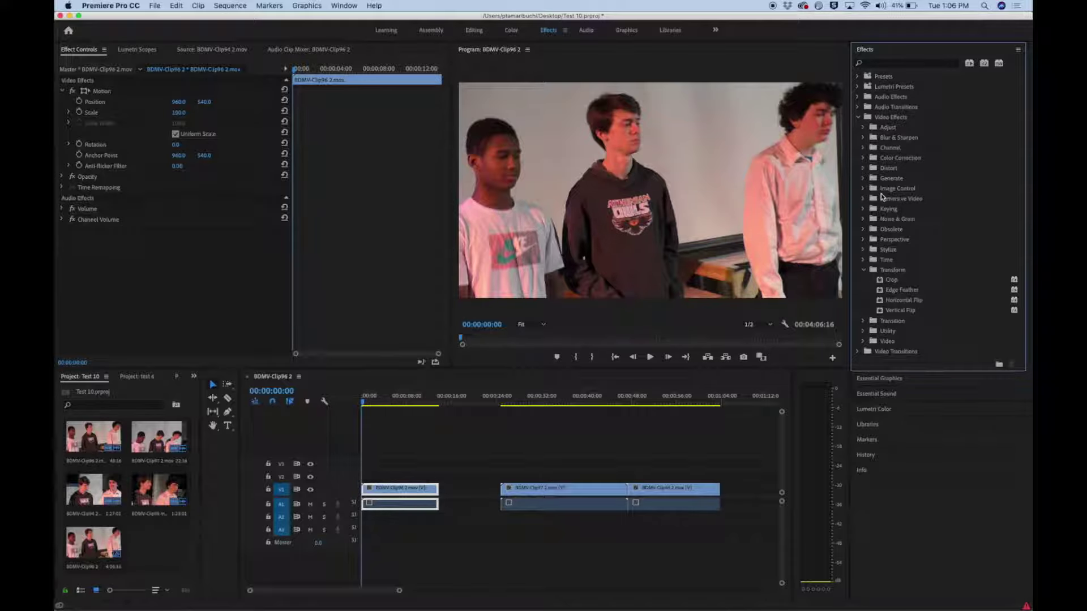
pyautogui.click(865, 270)
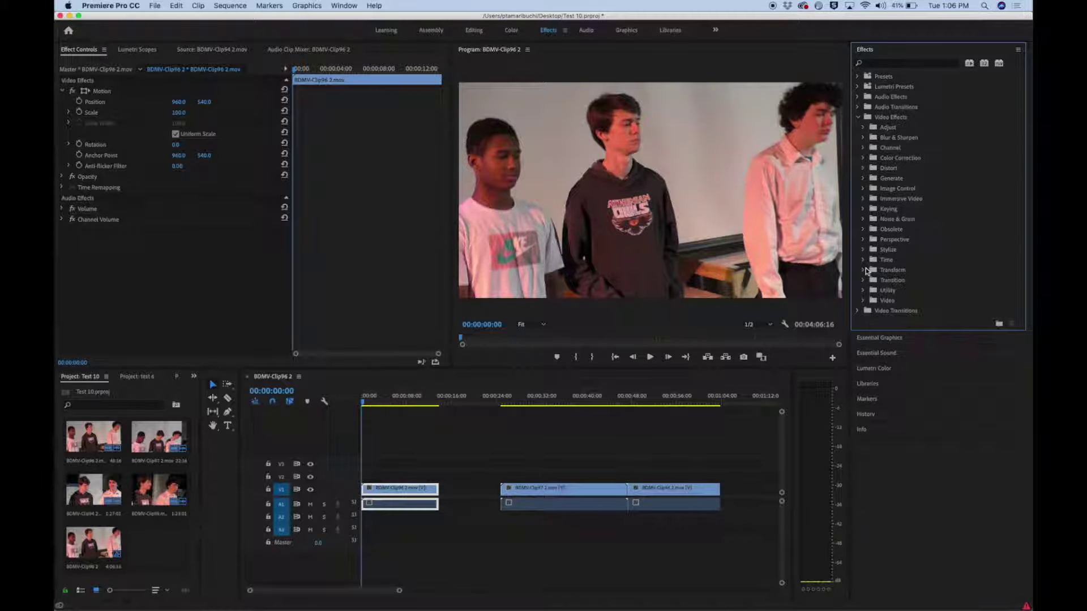
pyautogui.click(864, 272)
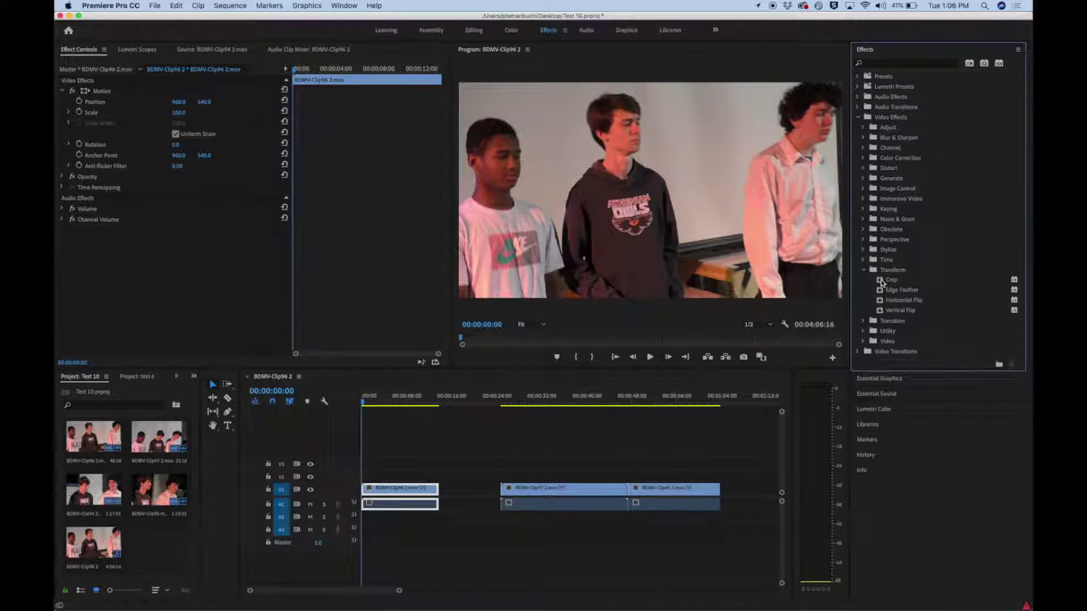
# Step: Apply Crop to BDMV-Clip97 2.mov and move the playhead to 00:00:36:11
pyautogui.click(881, 281)
pyautogui.moveTo(881, 281); pyautogui.dragTo(536, 489)
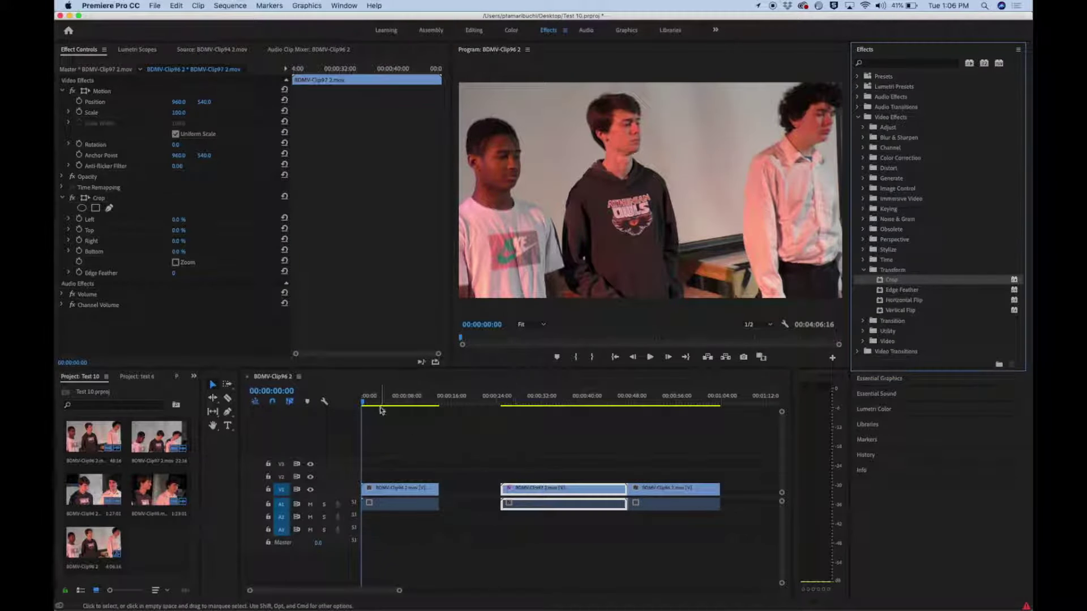
pyautogui.moveTo(364, 404); pyautogui.dragTo(568, 422)
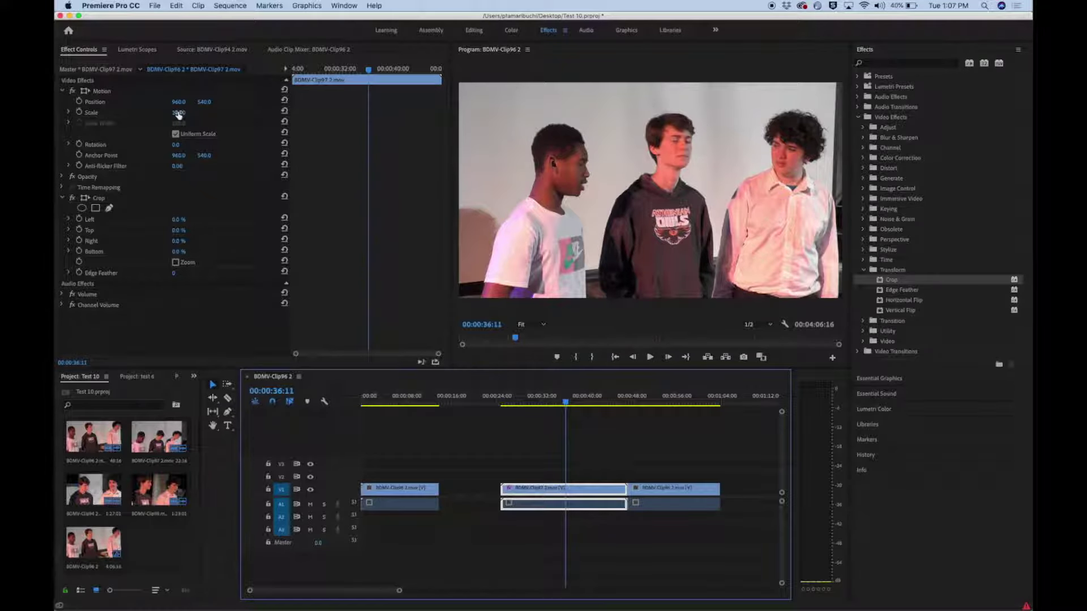
# Step: Set the middle clip's Motion Scale to 199 and Position to 824, 819
pyautogui.click(178, 113)
pyautogui.write('43')
pyautogui.press('Return')
pyautogui.moveTo(178, 112); pyautogui.dragTo(267, 113)
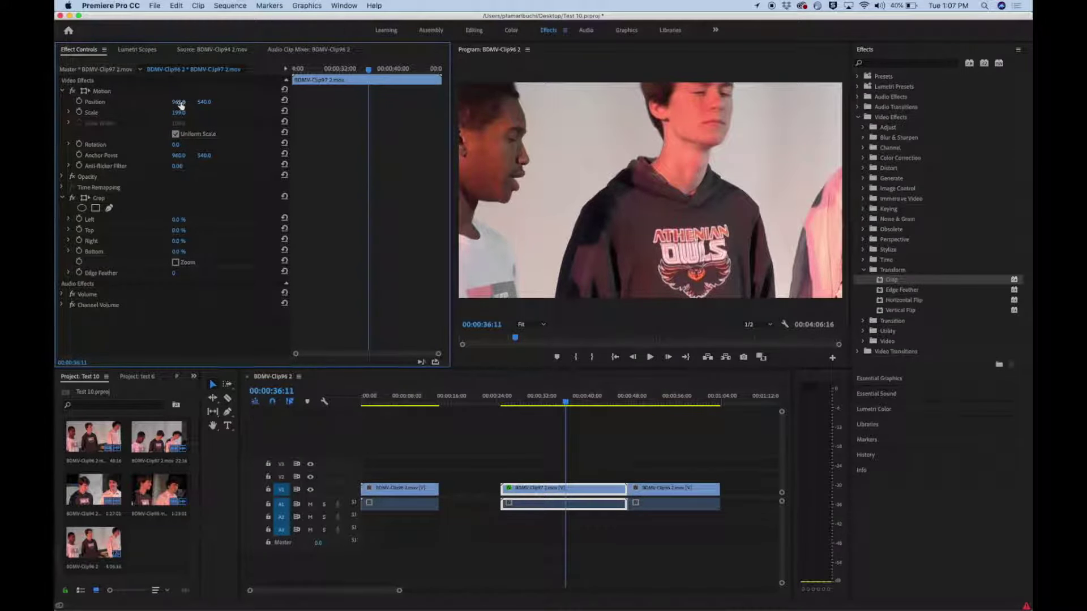
pyautogui.moveTo(180, 105); pyautogui.dragTo(104, 105)
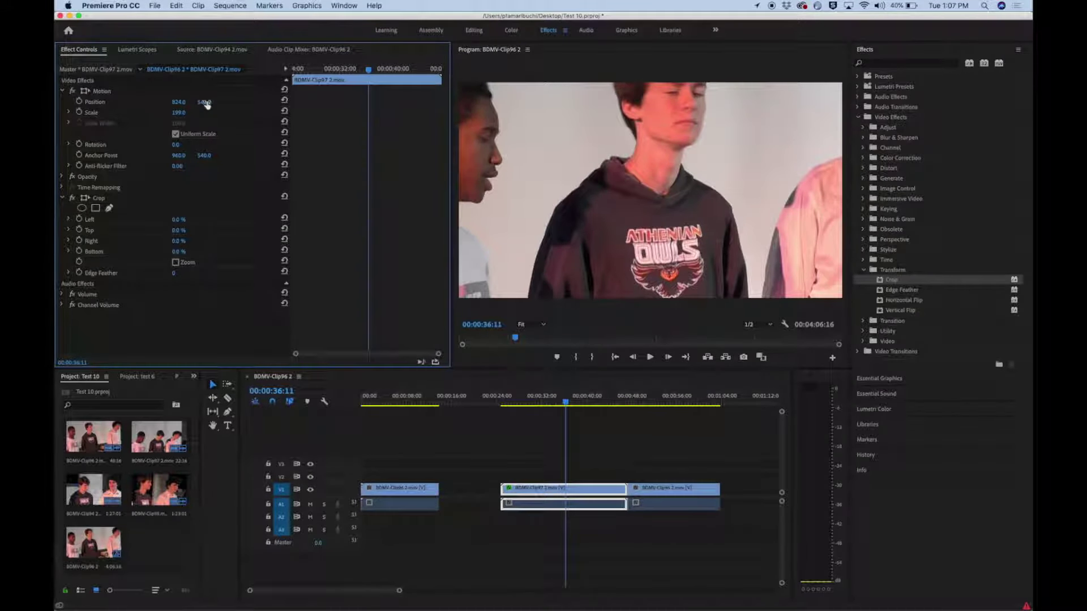
pyautogui.moveTo(206, 104); pyautogui.dragTo(364, 104)
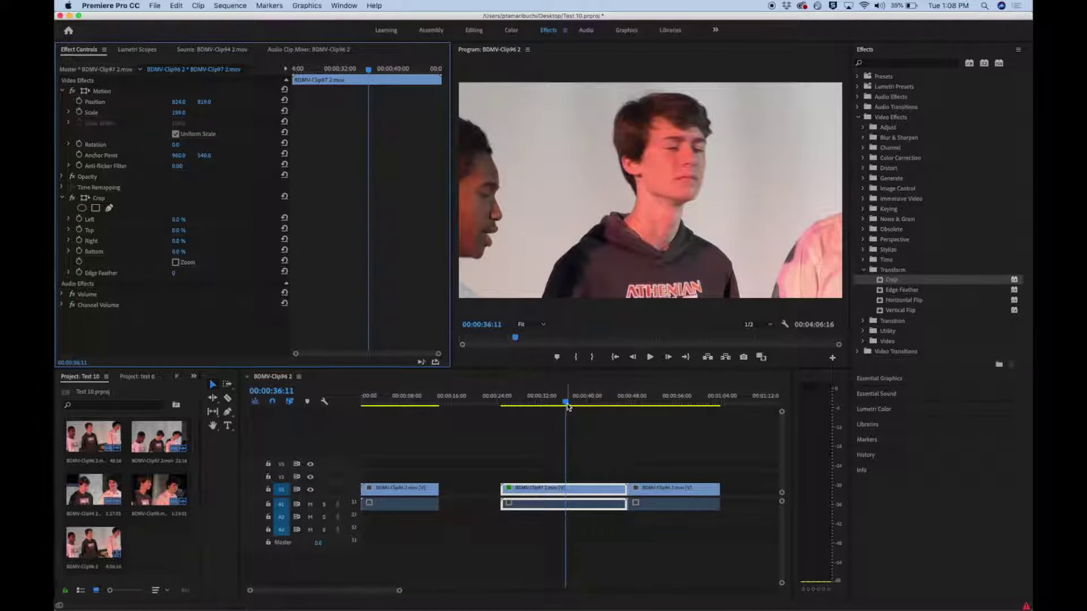
# Step: Preview the zoomed middle clip by playing from an earlier point in the sequence
pyautogui.moveTo(566, 400); pyautogui.dragTo(502, 398)
pyautogui.press('space')
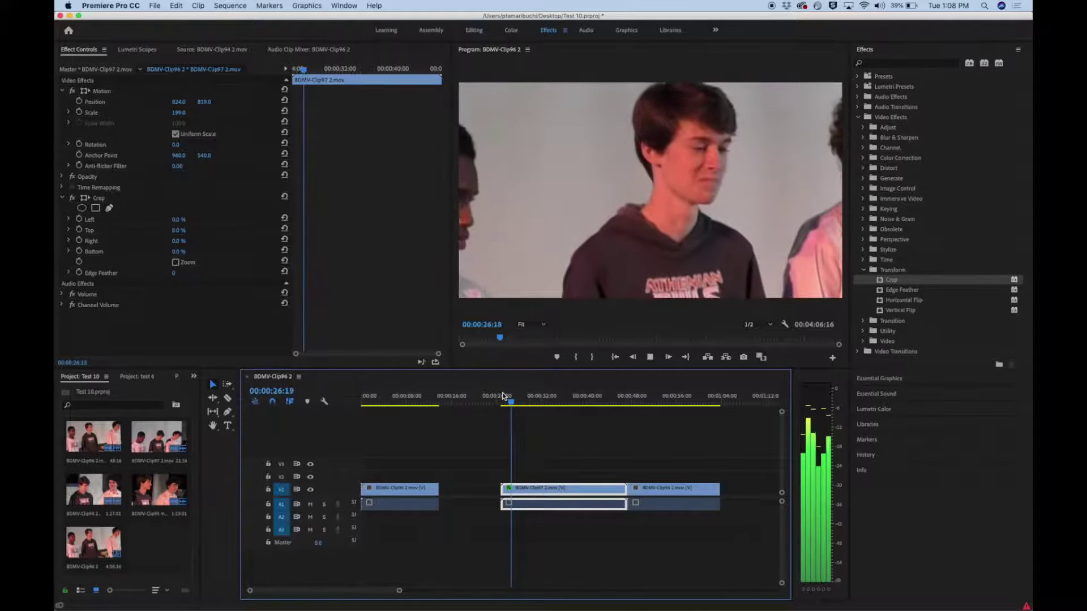
pyautogui.press('space')
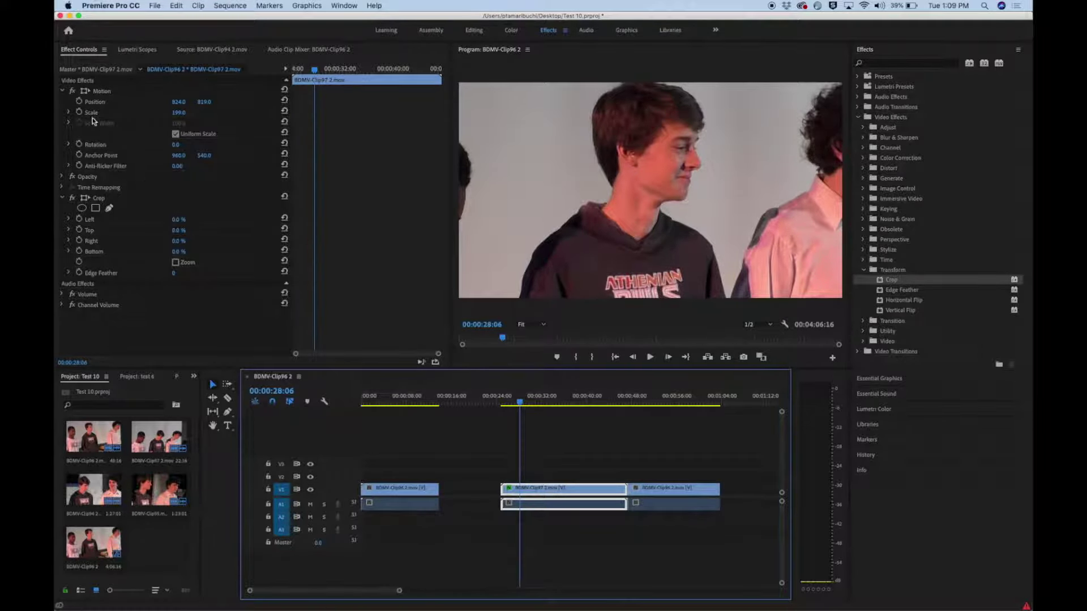
pyautogui.click(62, 91)
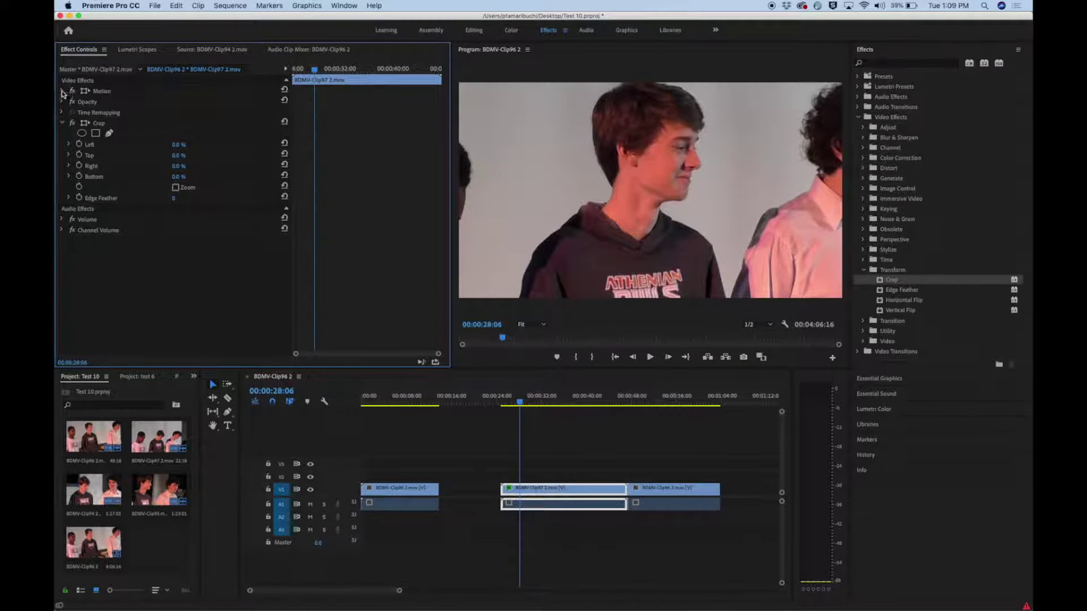
pyautogui.click(63, 91)
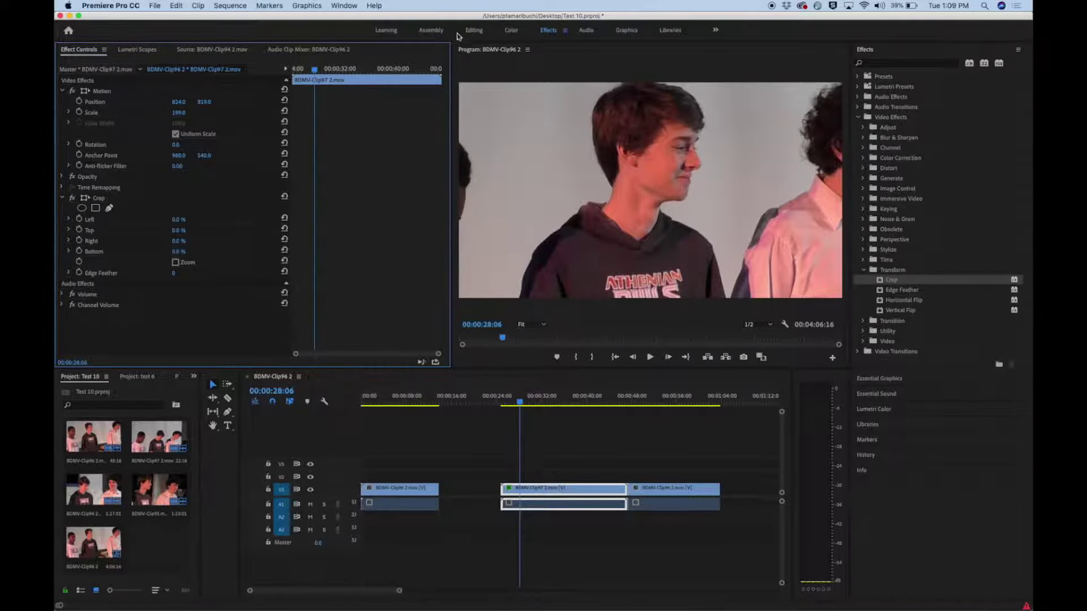
# Step: Apply Directional Blur from Blur & Sharpen to the middle clip and expand Blur Length
pyautogui.click(864, 138)
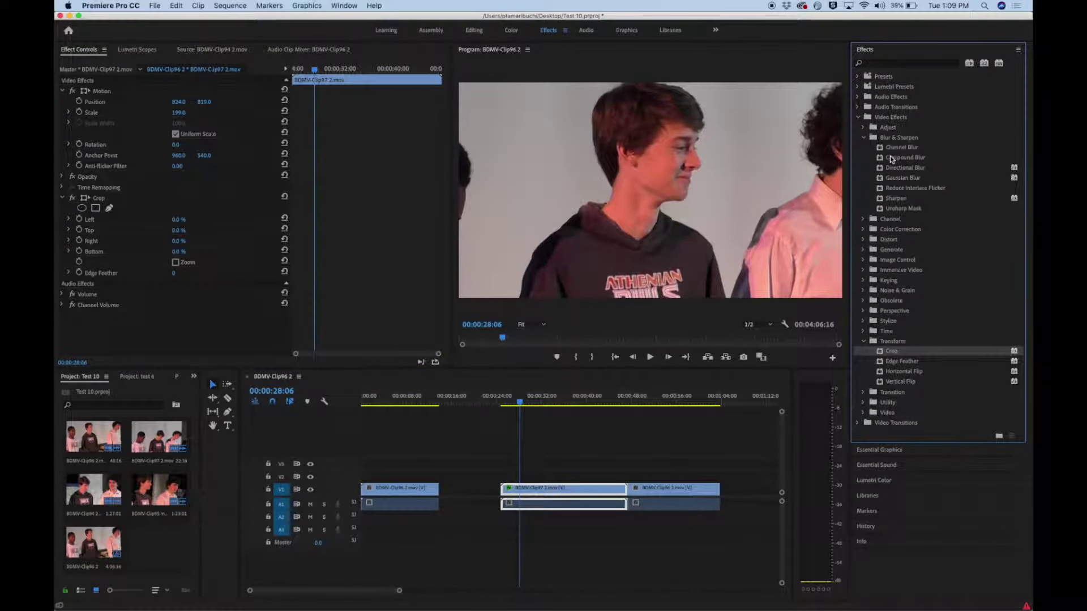
pyautogui.moveTo(890, 169); pyautogui.dragTo(572, 497)
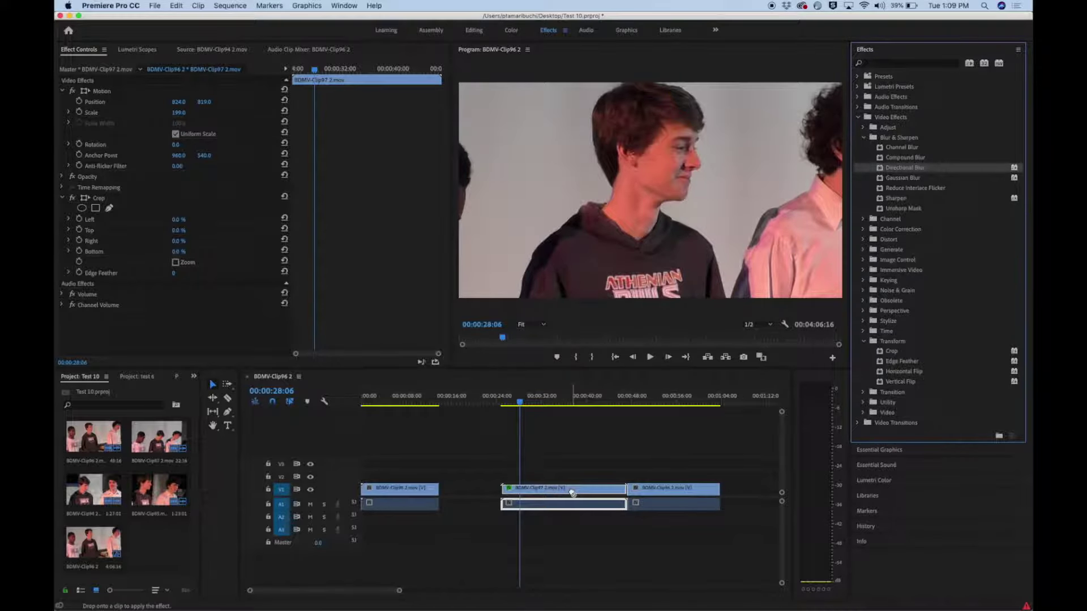
pyautogui.moveTo(572, 492); pyautogui.dragTo(572, 492)
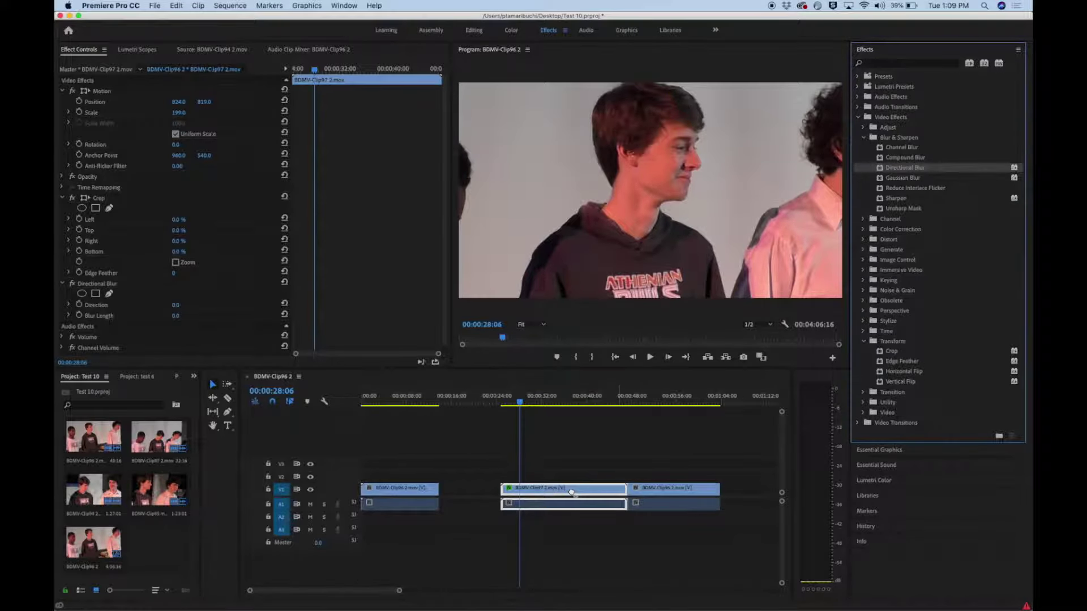
pyautogui.click(69, 316)
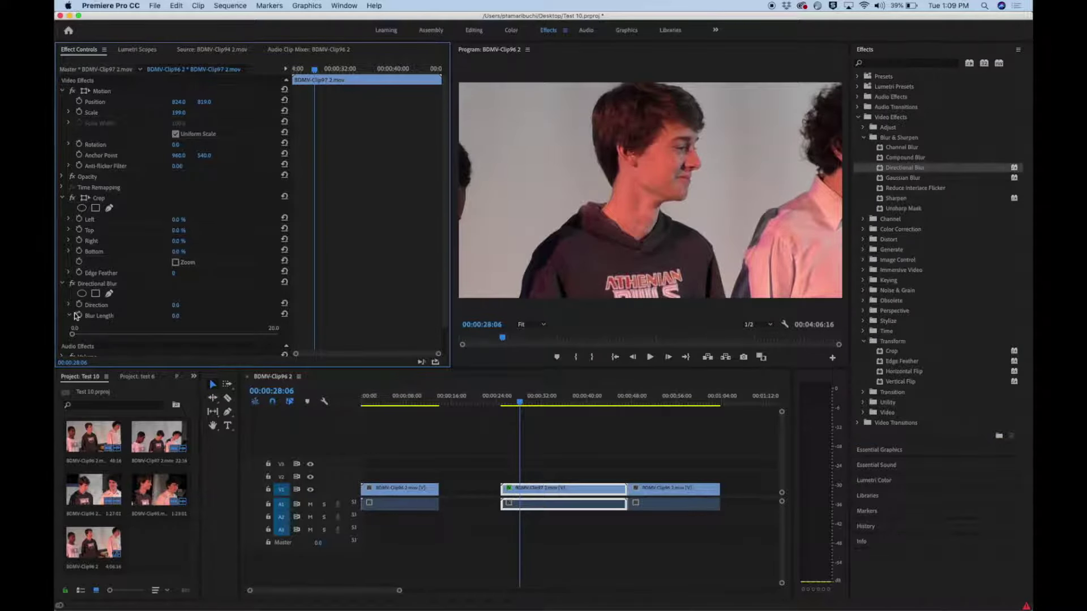
# Step: Raise the middle clip's Directional Blur length to 10.2 for a strong blur
pyautogui.click(73, 334)
pyautogui.moveTo(73, 336); pyautogui.dragTo(176, 331)
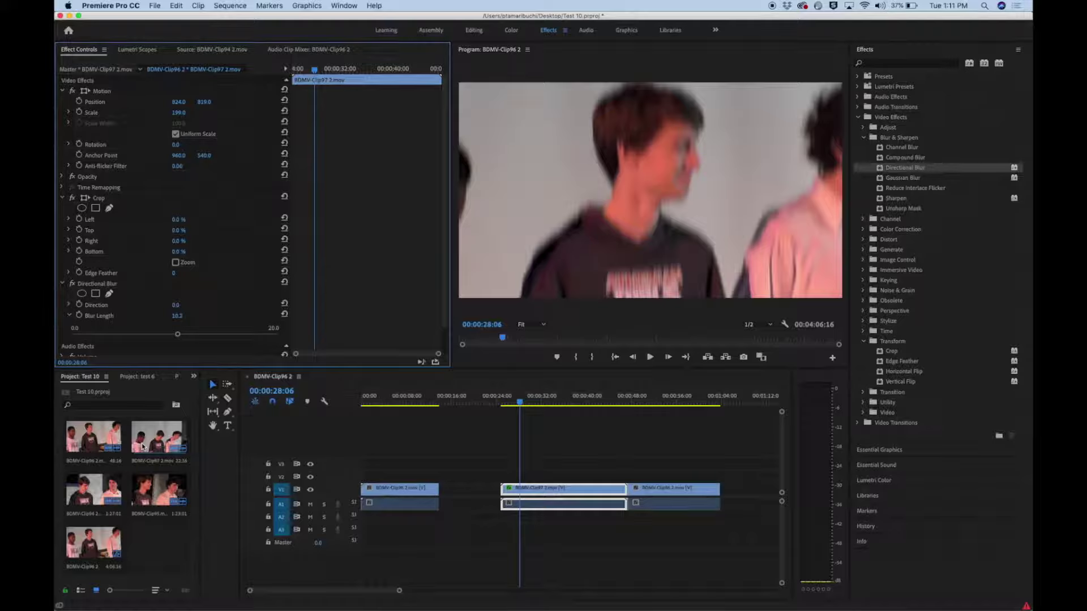
# Step: Undo the blur length, the Directional Blur effect and the position change
pyautogui.press('super+z')
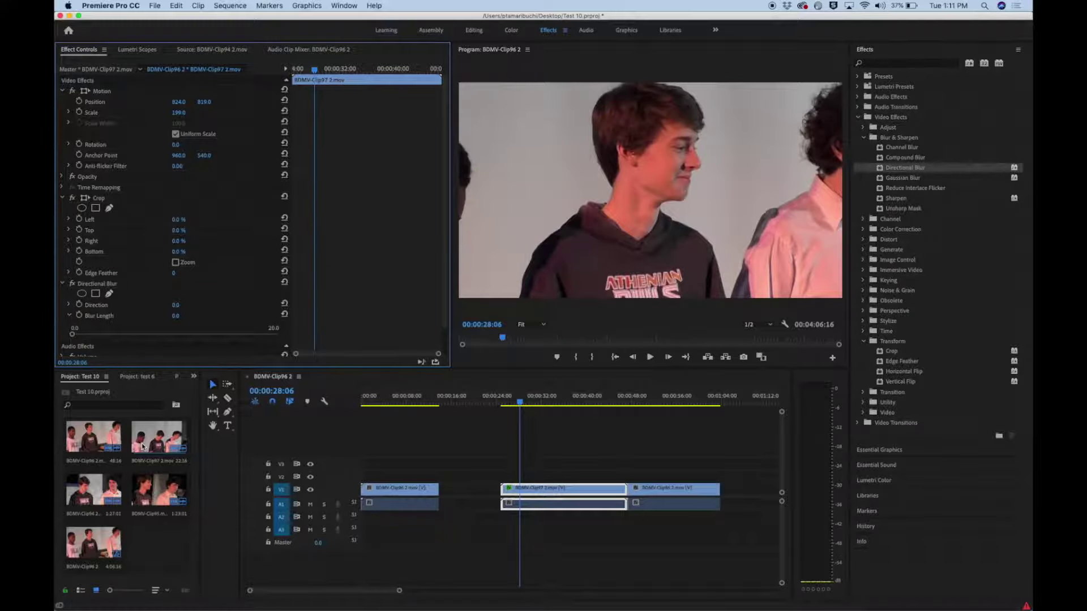
pyautogui.press('super+z')
pyautogui.press('super+z')
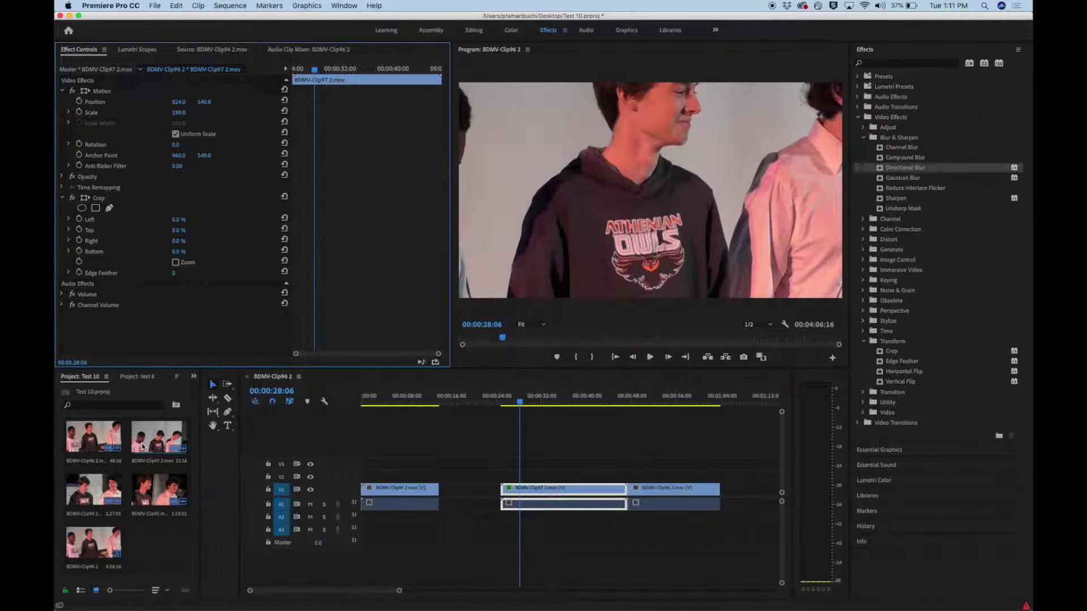
pyautogui.press('super+z')
pyautogui.press('super+z')
pyautogui.press('super+z')
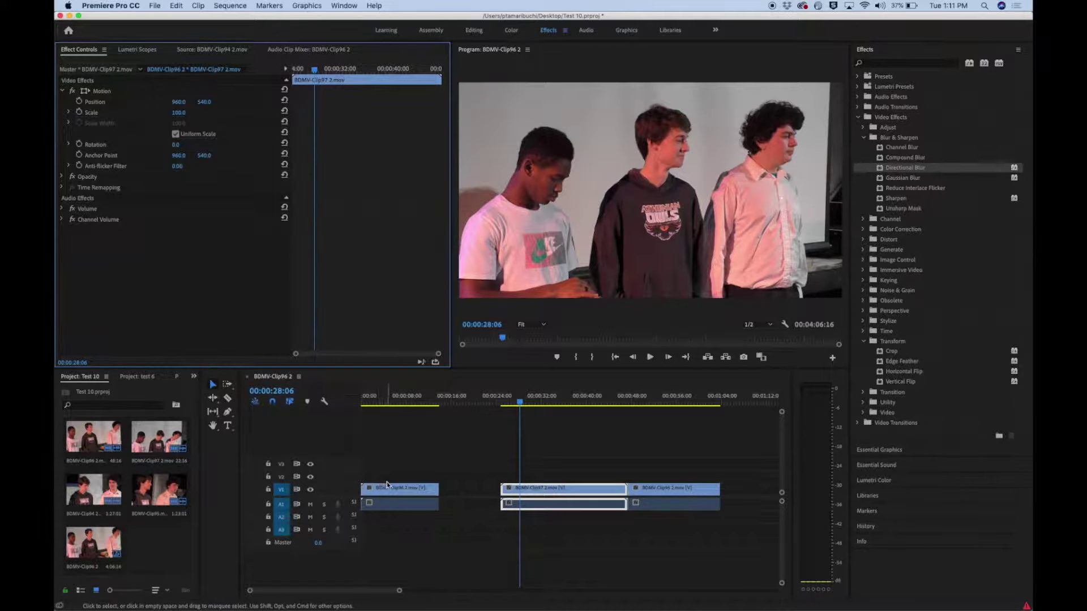
pyautogui.rightClick(404, 494)
pyautogui.moveTo(546, 476)
pyautogui.rightClick(572, 490)
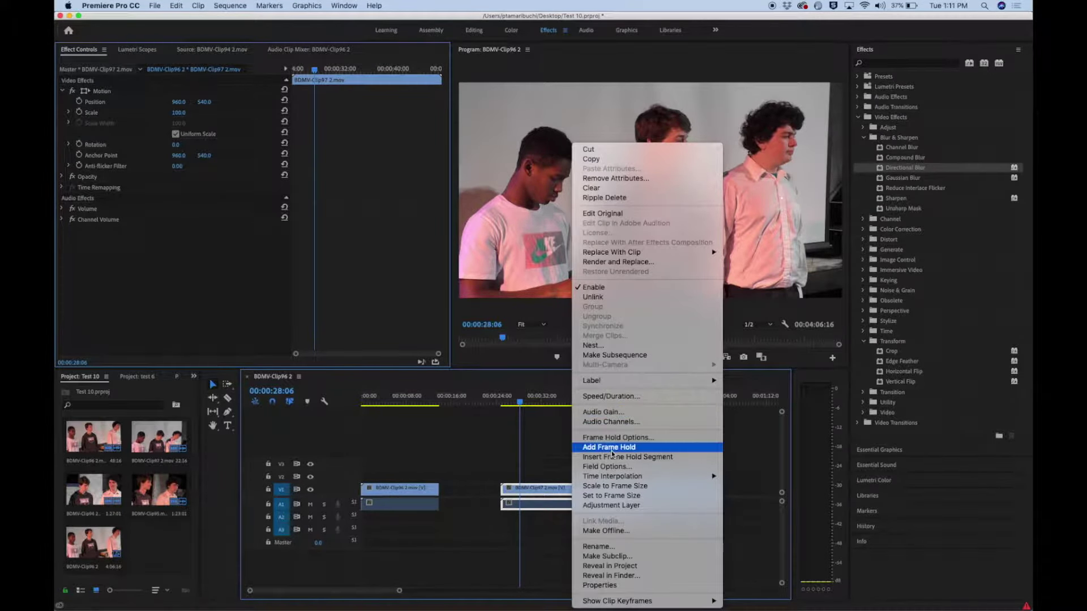
pyautogui.click(548, 493)
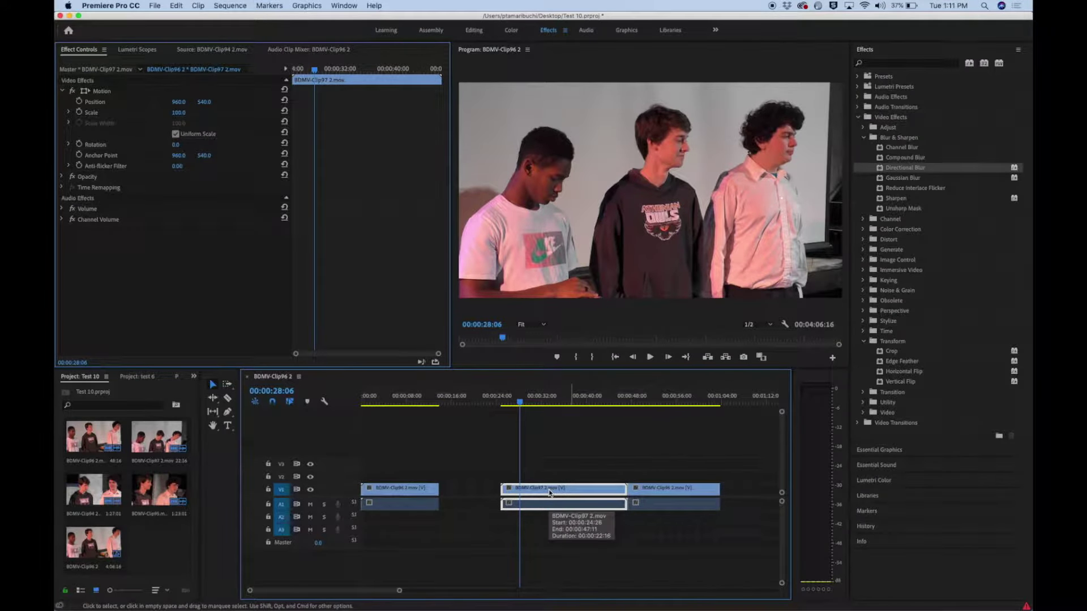
pyautogui.rightClick(548, 493)
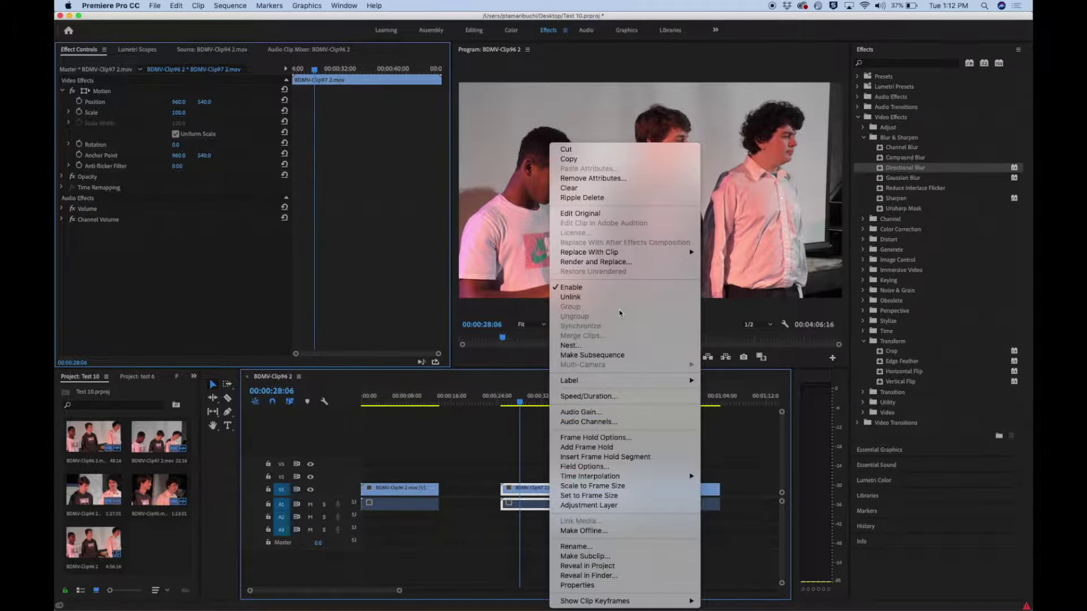
pyautogui.click(522, 447)
pyautogui.rightClick(559, 494)
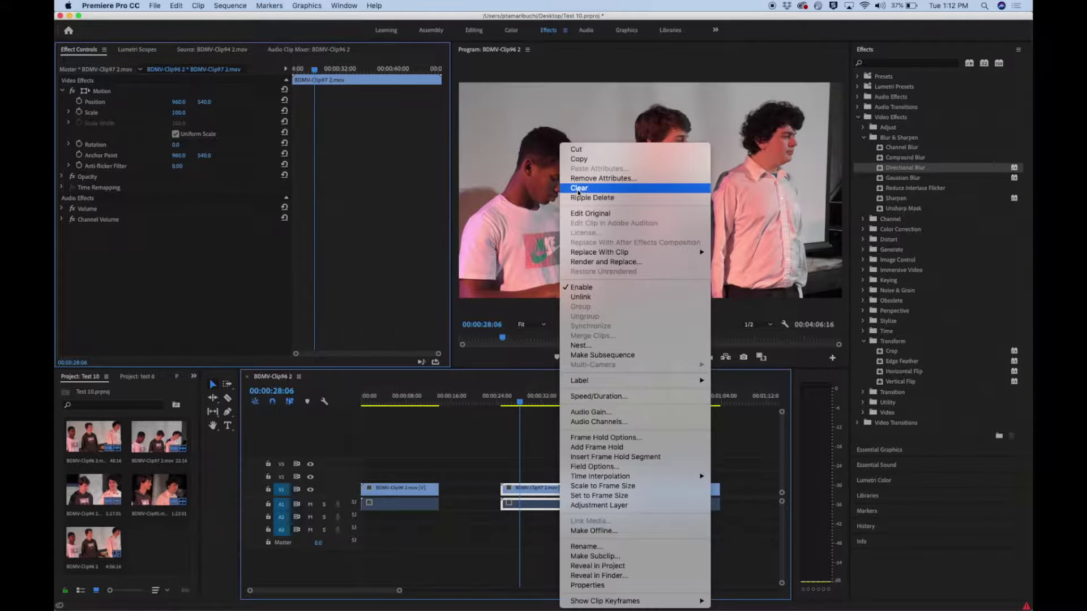
pyautogui.click(578, 189)
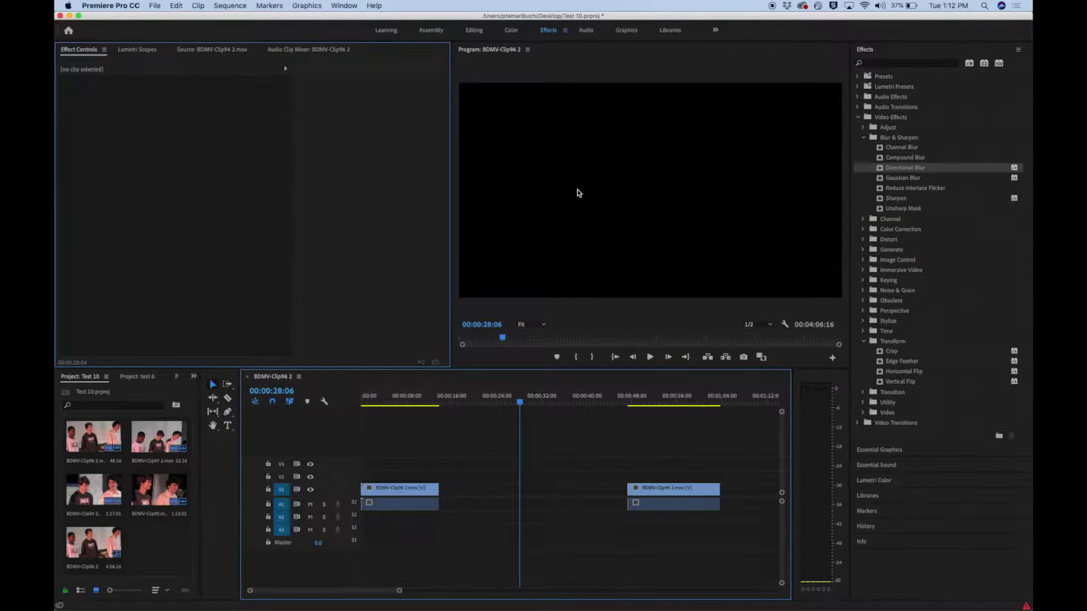
pyautogui.press('super+z')
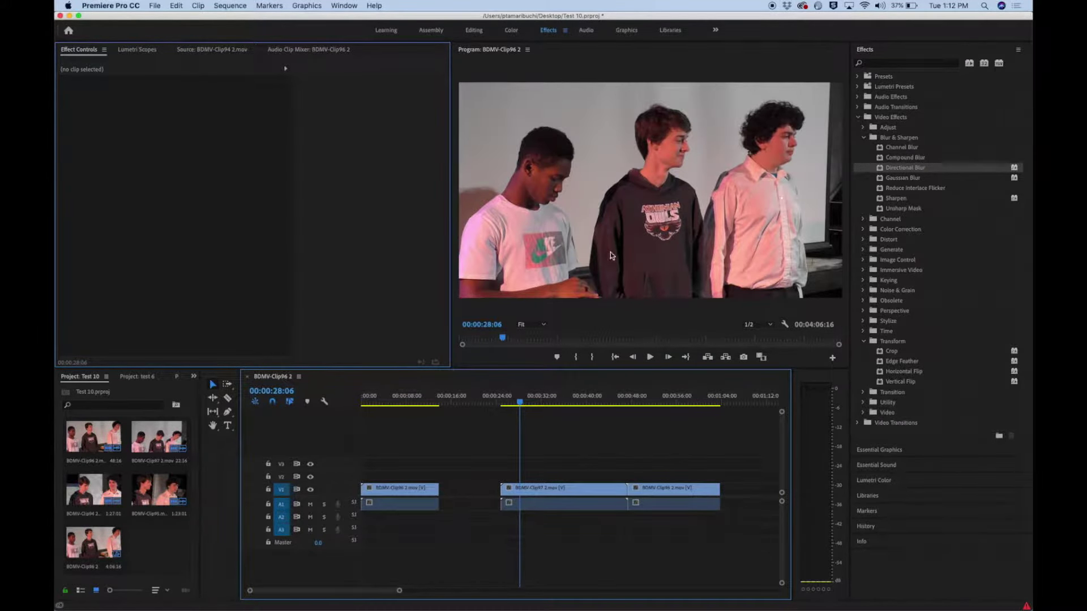
# Step: Remove BDMV-Clip97's attributes except Motion, Opacity and Time Remapping, then deselect it
pyautogui.rightClick(584, 491)
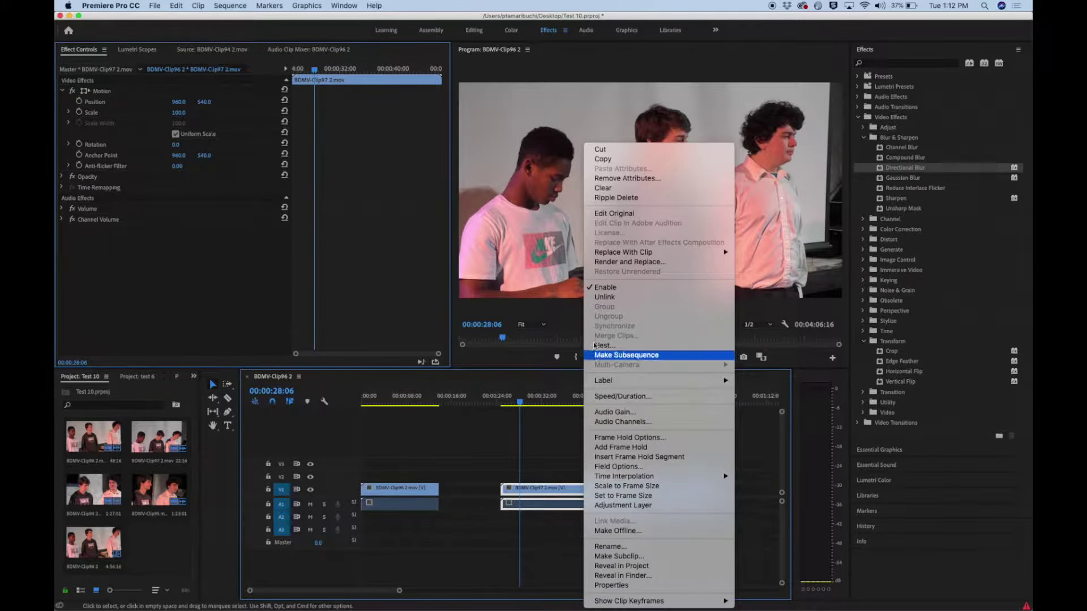
pyautogui.click(604, 178)
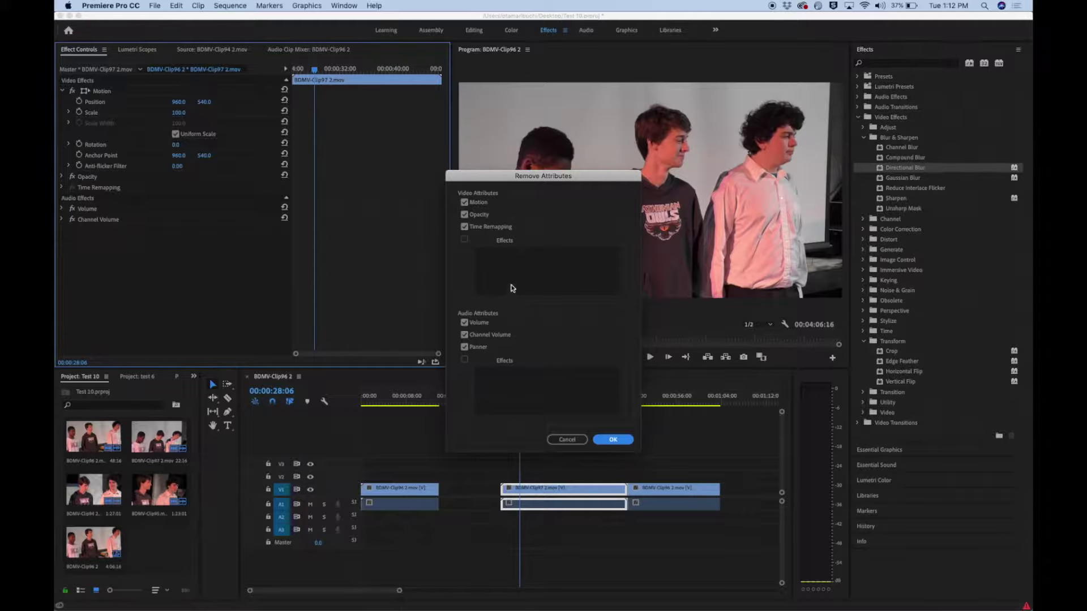
pyautogui.click(580, 441)
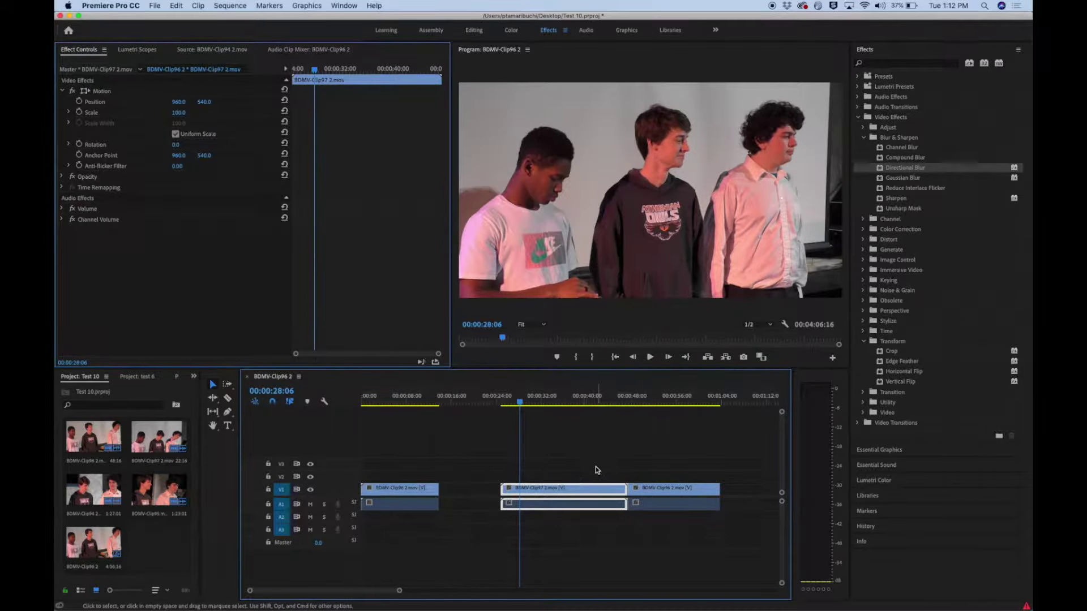
pyautogui.rightClick(582, 496)
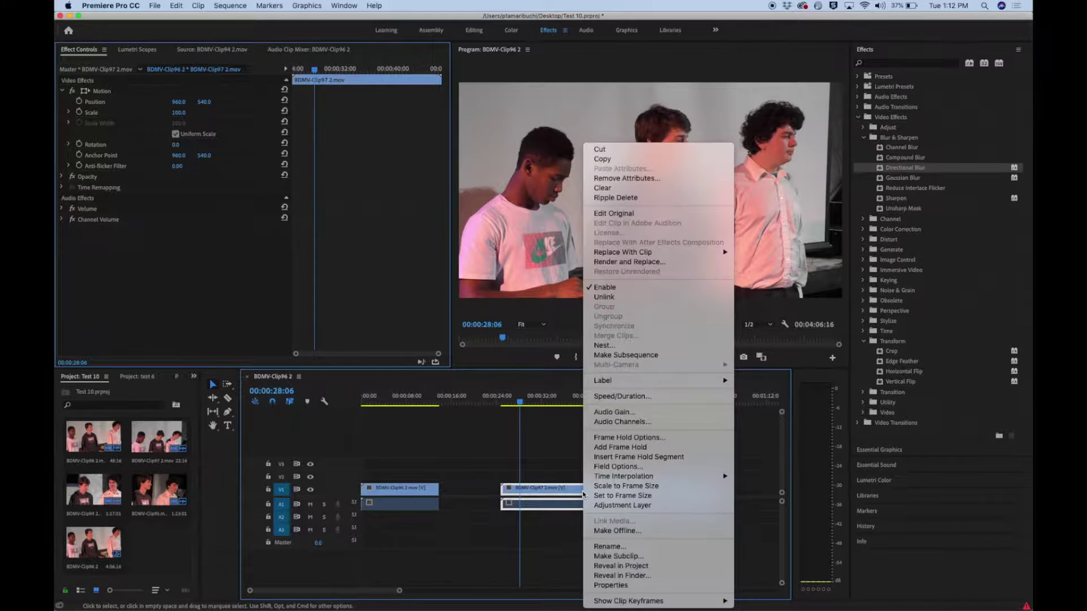
pyautogui.click(601, 180)
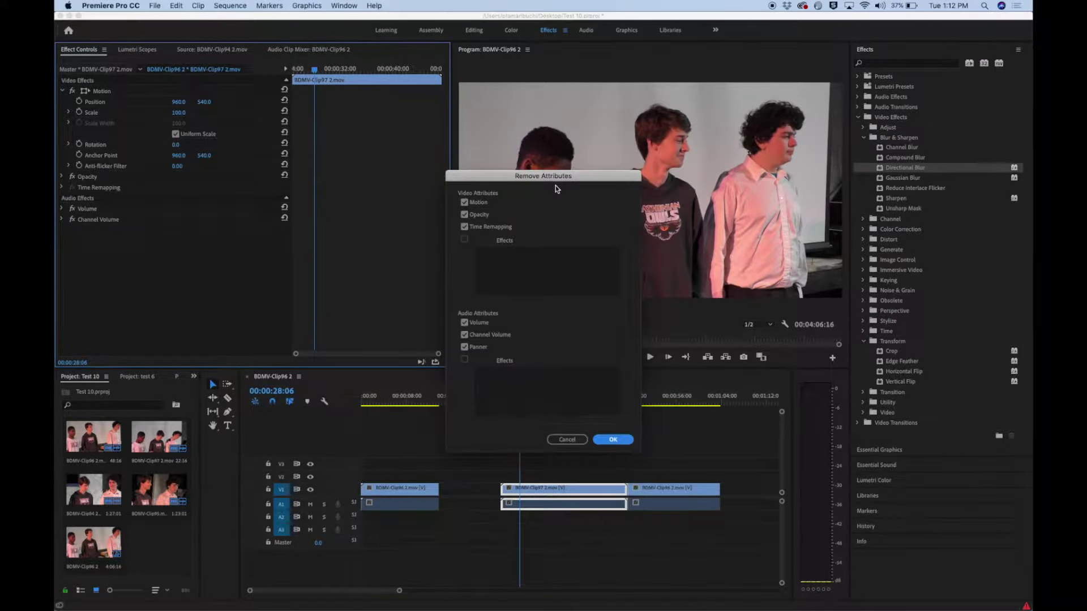
pyautogui.click(464, 203)
pyautogui.click(465, 215)
pyautogui.click(464, 227)
pyautogui.click(613, 439)
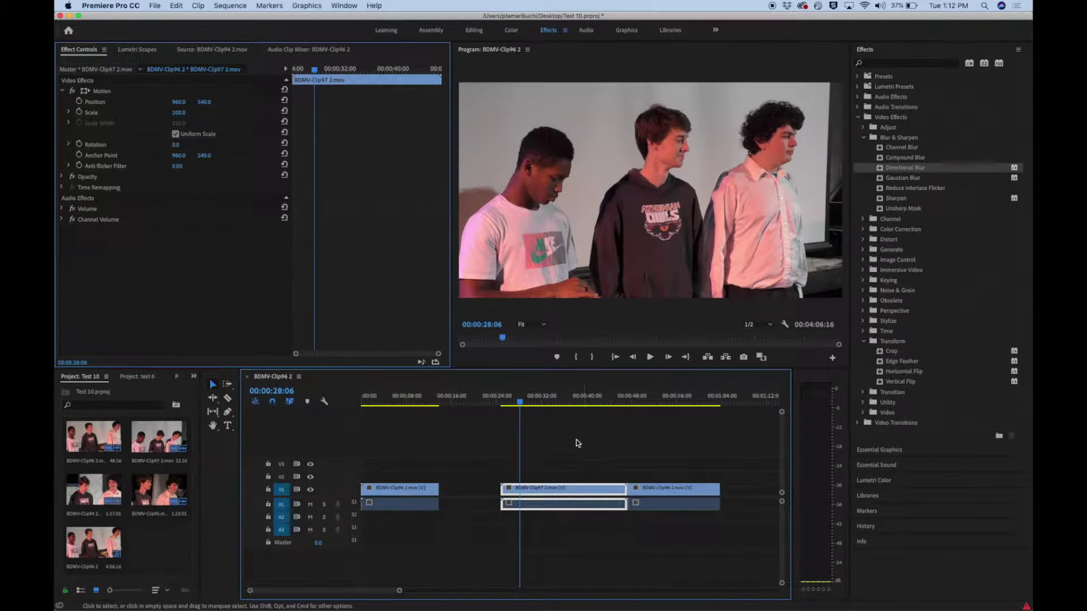
pyautogui.click(539, 466)
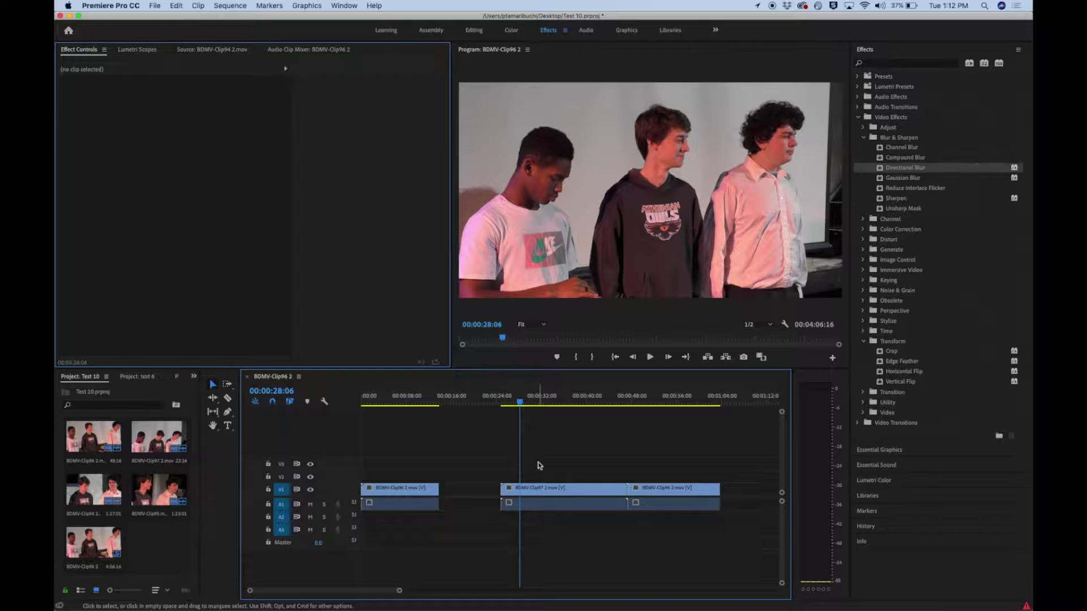
# Step: Set BDMV-Clip97 2.mov to 500% speed, shortening it to 00:00:04:15
pyautogui.rightClick(542, 490)
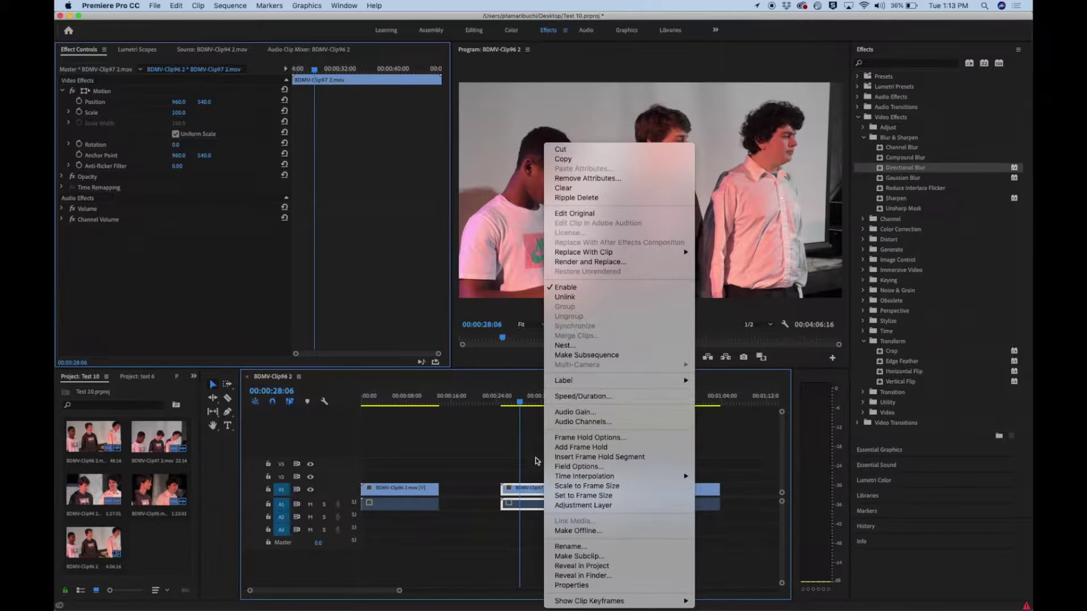
pyautogui.click(559, 397)
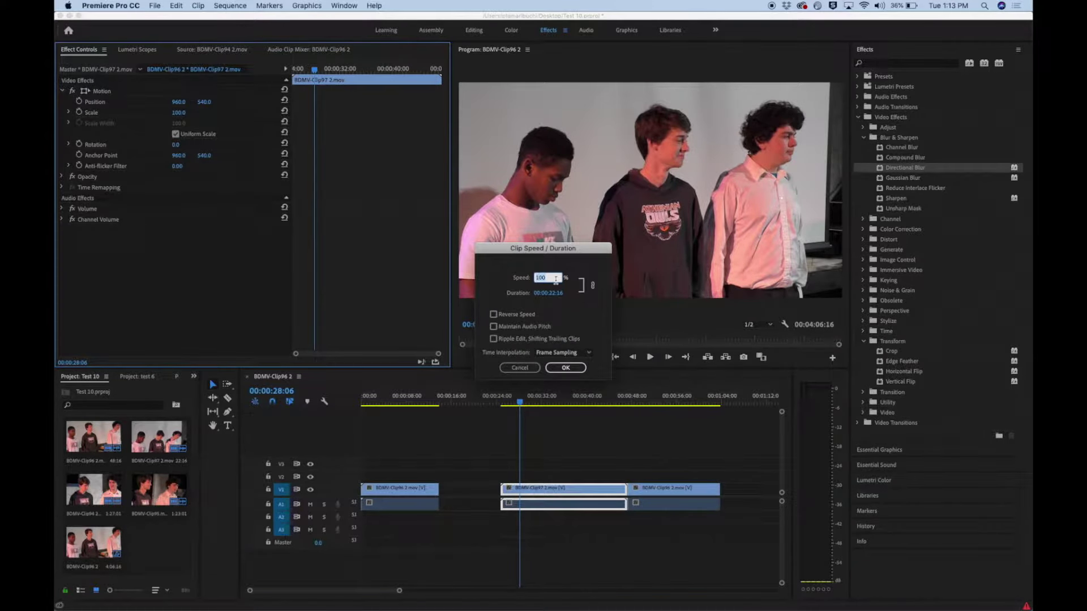
pyautogui.write('500')
pyautogui.click(566, 368)
pyautogui.click(517, 418)
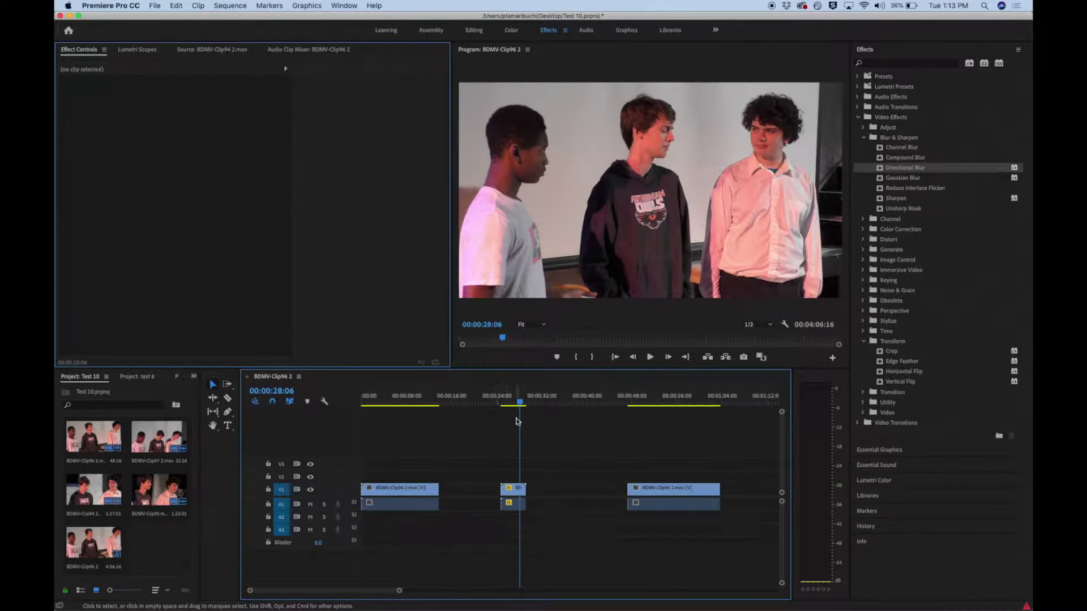
# Step: Play back the sped-up middle clip from its start, then stop
pyautogui.click(513, 489)
pyautogui.click(498, 405)
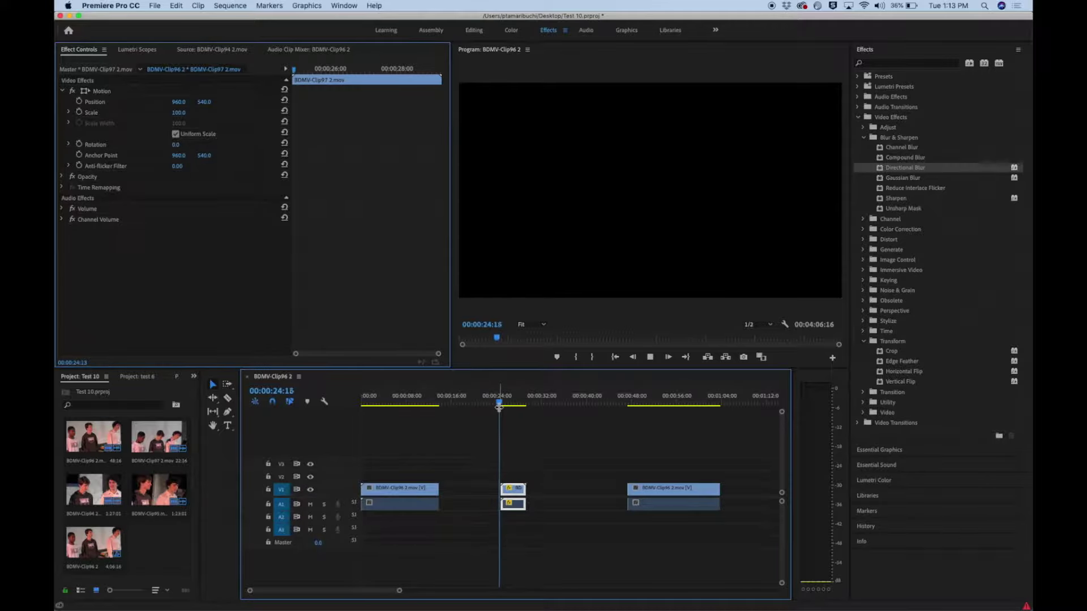
pyautogui.press('space')
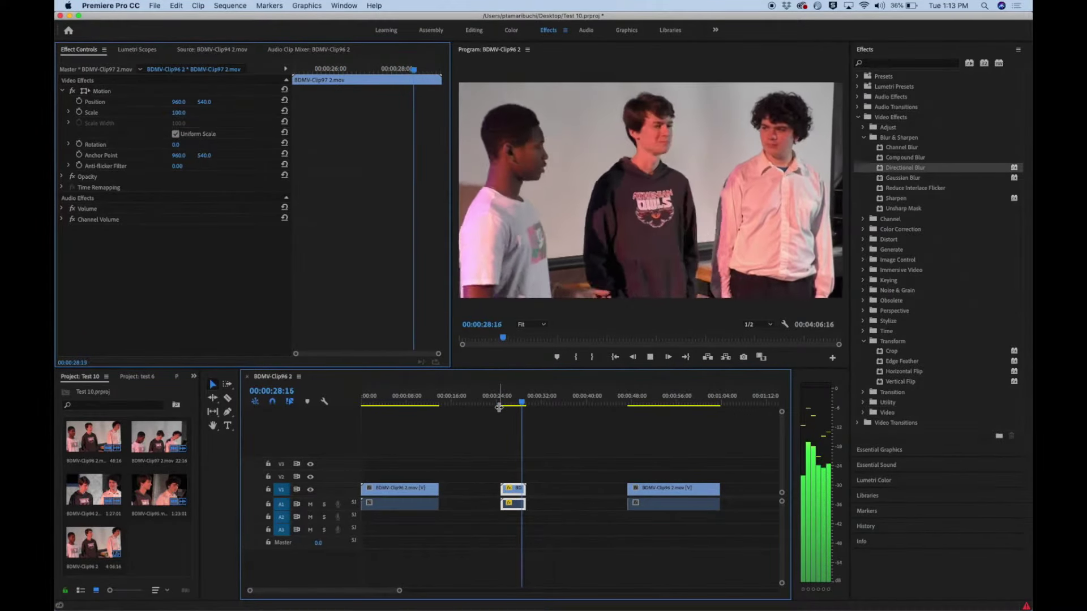
pyautogui.press('space')
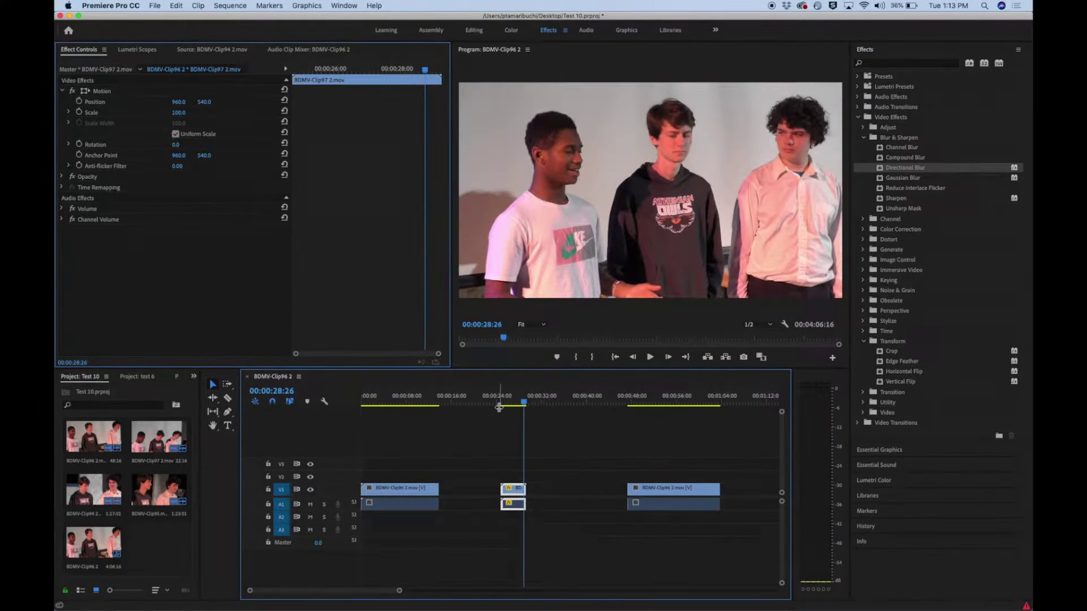
# Step: Change BDMV-Clip97 2.mov's speed to 10% in Clip Speed/Duration so it stretches out
pyautogui.rightClick(513, 494)
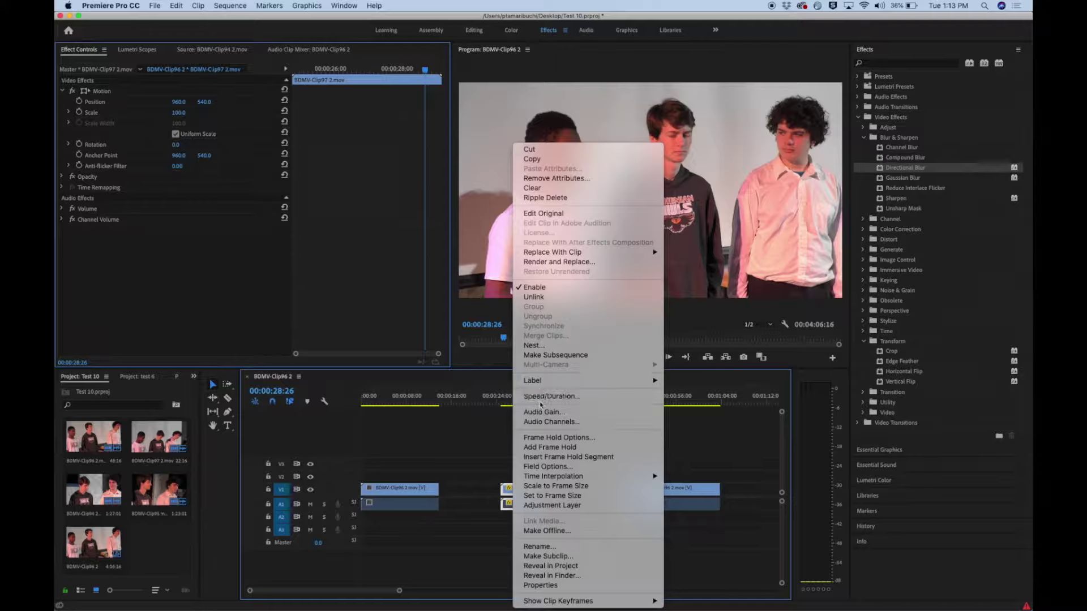
pyautogui.click(546, 396)
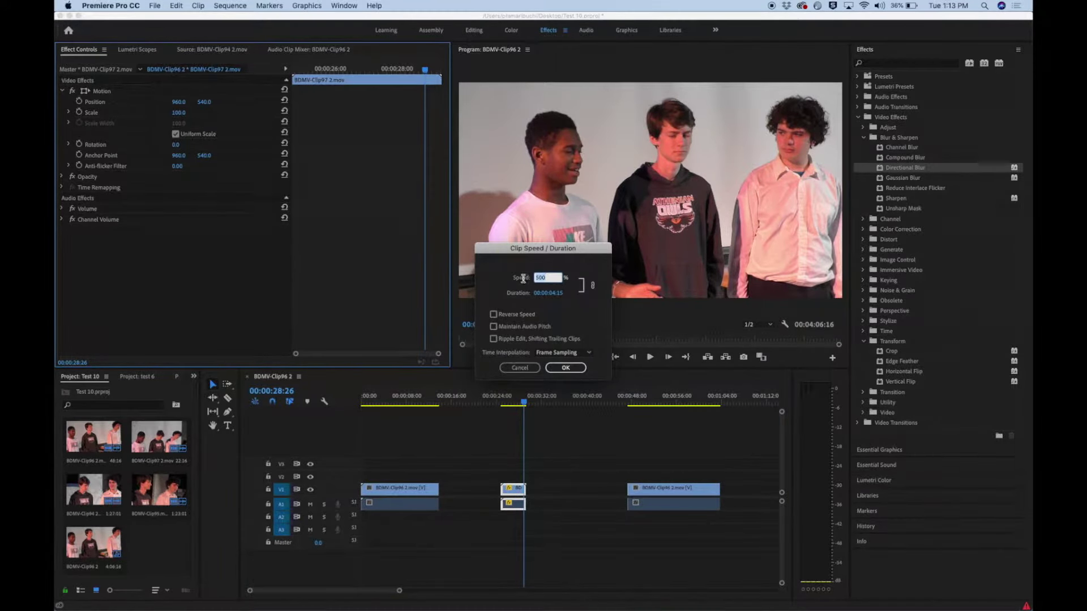
pyautogui.write('10')
pyautogui.click(565, 367)
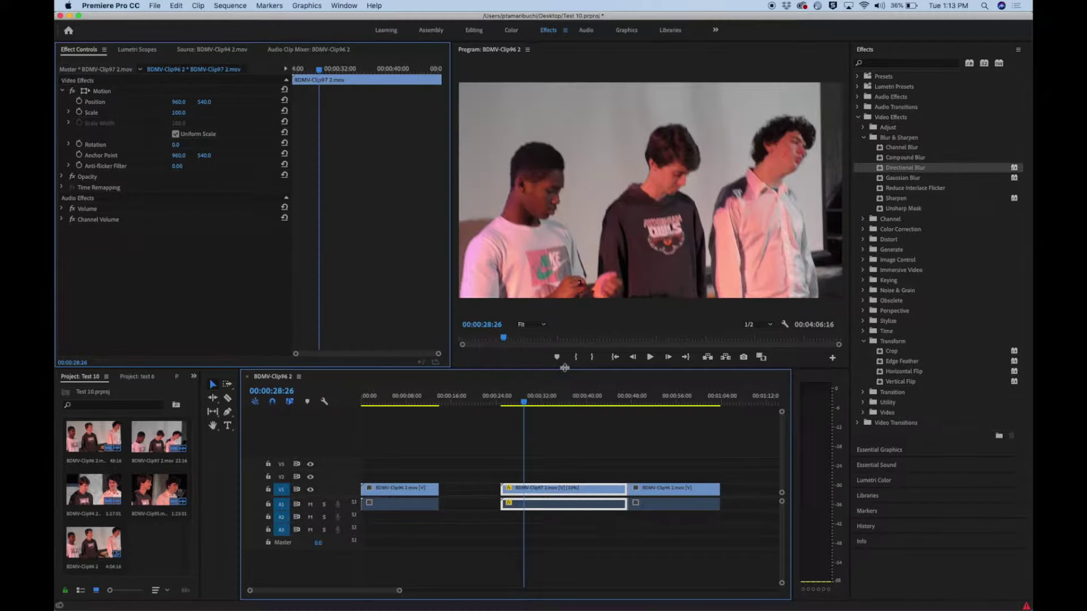
pyautogui.click(478, 463)
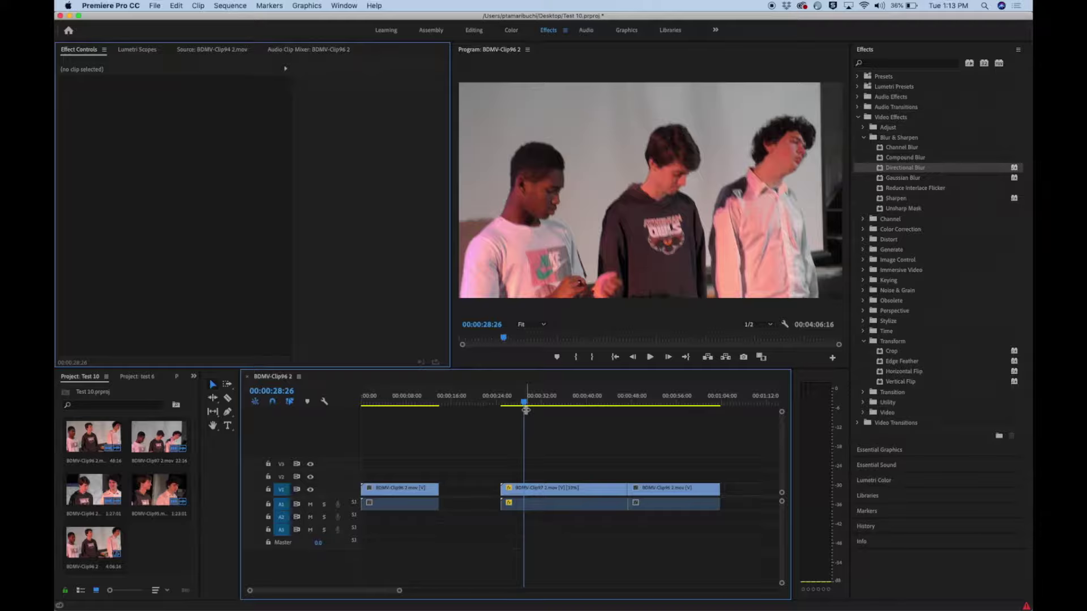
# Step: Play the sequence from just before the slowed clip to preview it
pyautogui.click(504, 408)
pyautogui.press('space')
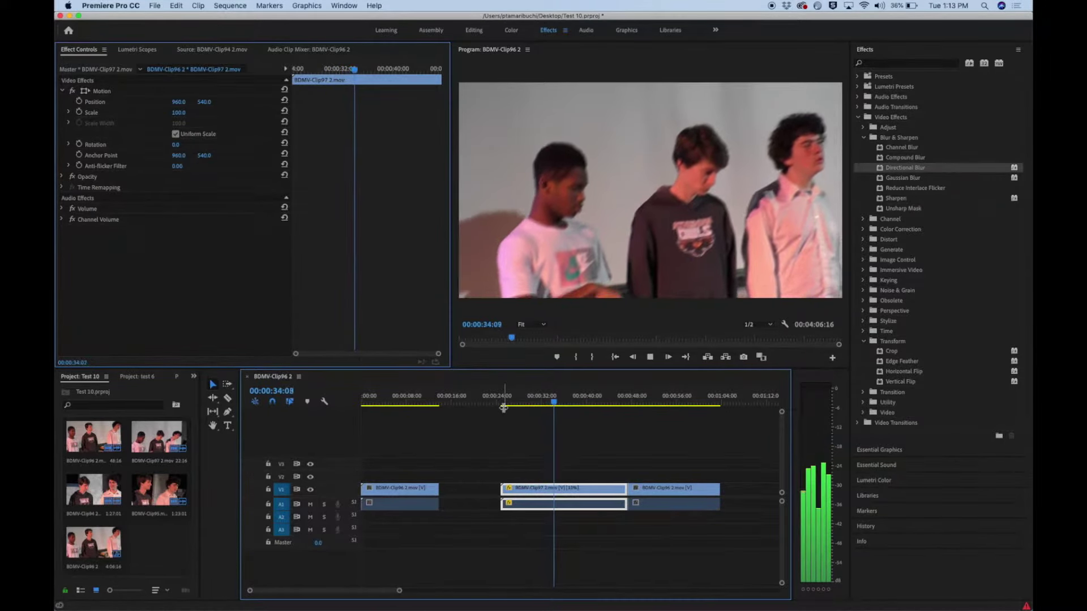
pyautogui.press('space')
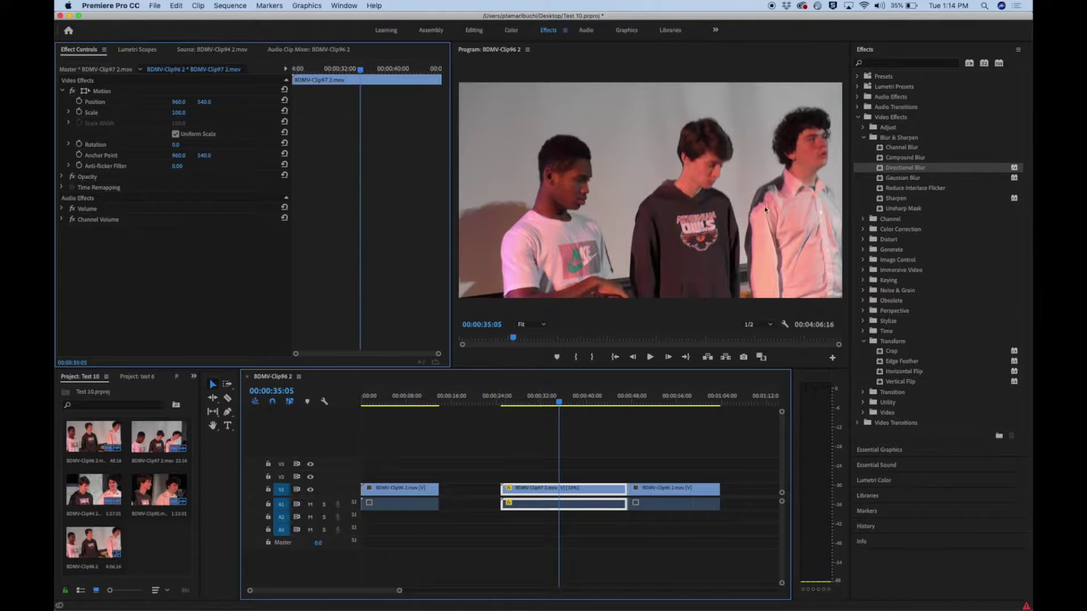
# Step: Apply the Dissolve > Cross Dissolve transition to the cut after BDMV-Clip97 2.mov
pyautogui.click(858, 117)
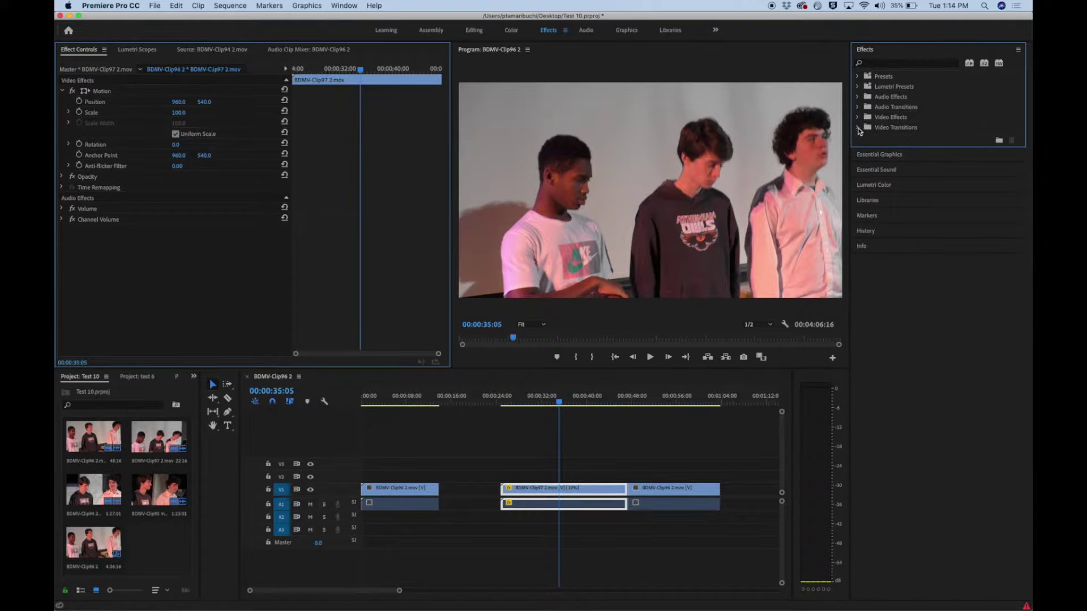
pyautogui.click(858, 128)
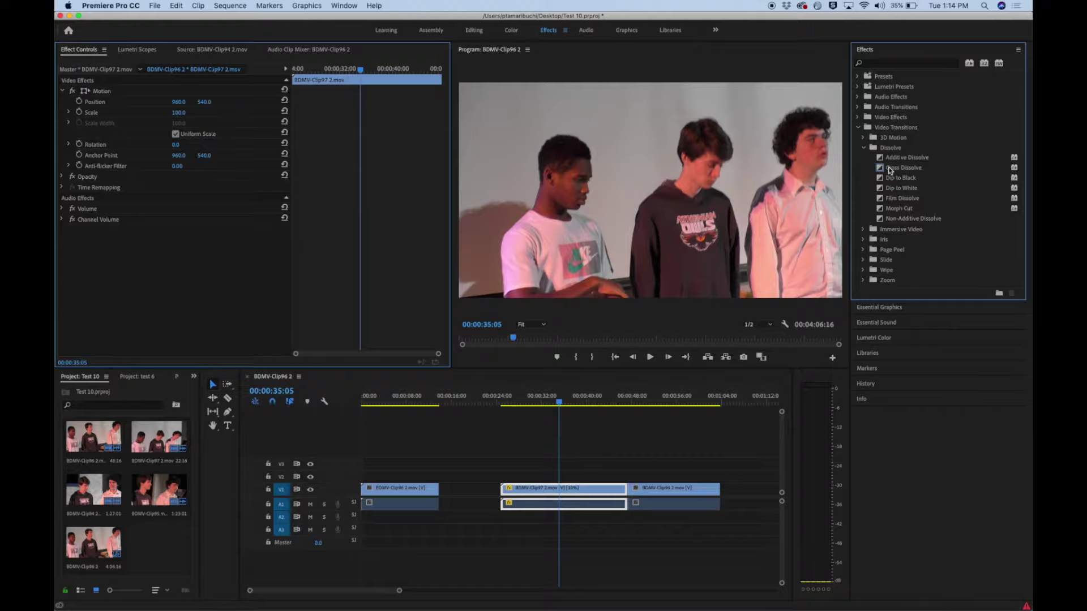
pyautogui.moveTo(889, 170)
pyautogui.mouseDown()
pyautogui.moveTo(861, 167)
pyautogui.moveTo(794, 193)
pyautogui.moveTo(627, 489)
pyautogui.mouseUp()
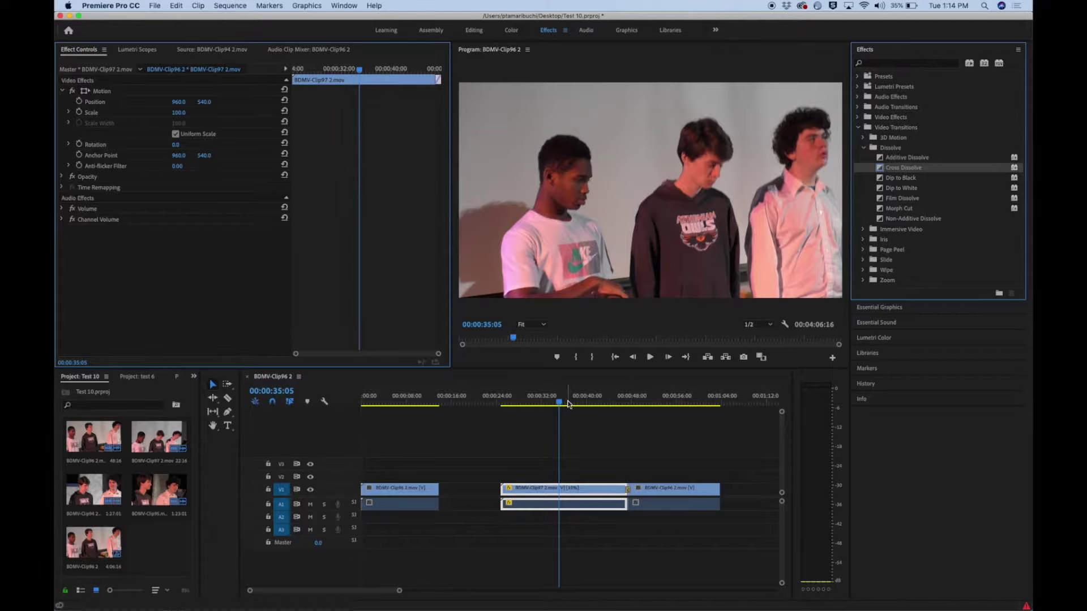
pyautogui.moveTo(398, 590); pyautogui.dragTo(381, 589)
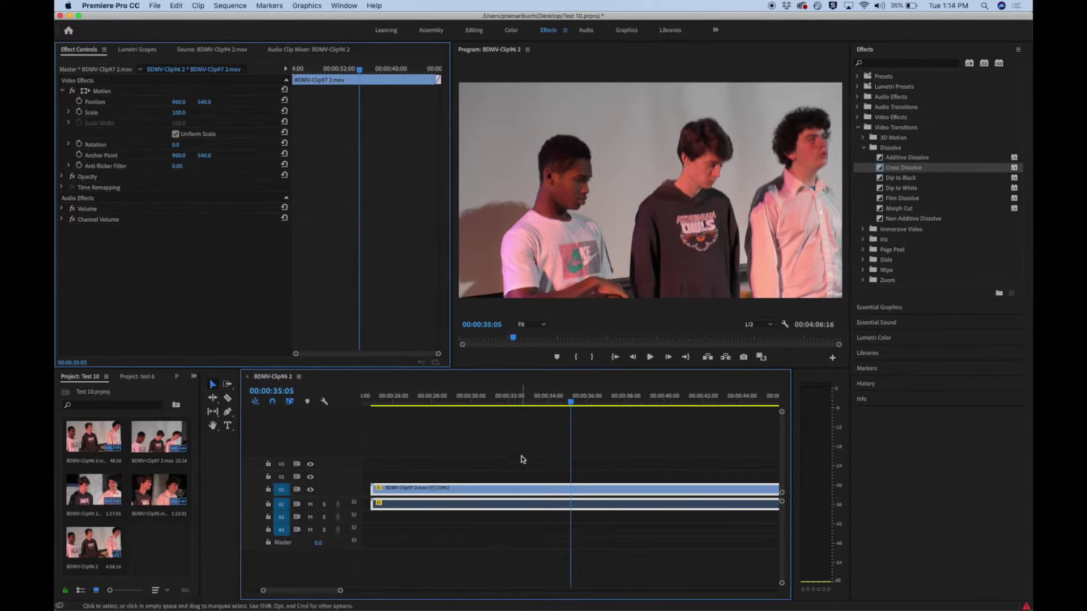
pyautogui.scroll(-6, 595, 484)
pyautogui.scroll(4, 594, 483)
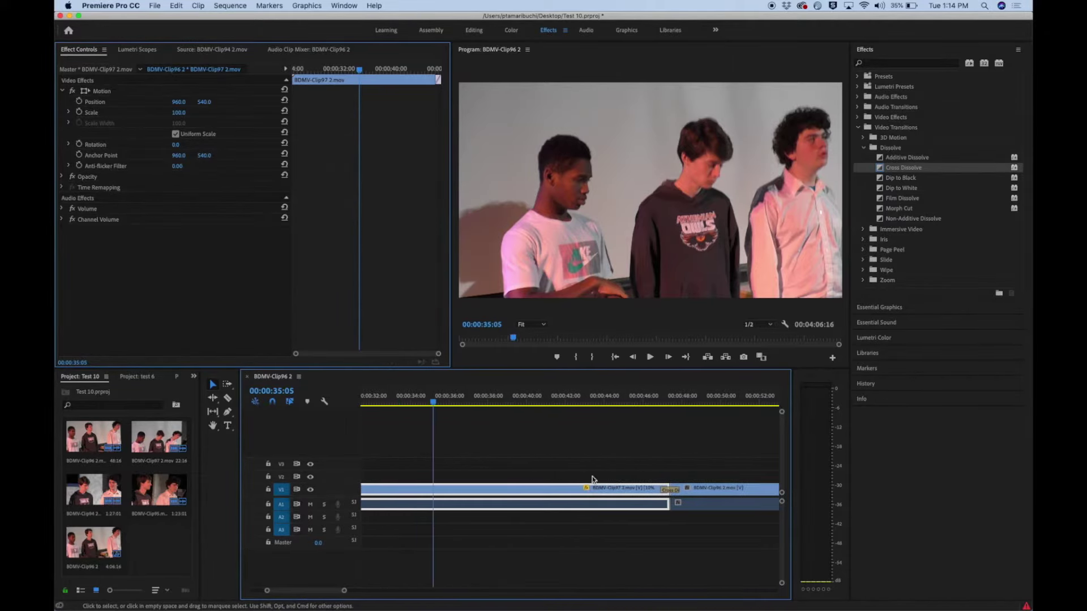
pyautogui.click(609, 401)
pyautogui.moveTo(612, 401); pyautogui.dragTo(644, 400)
pyautogui.press('space')
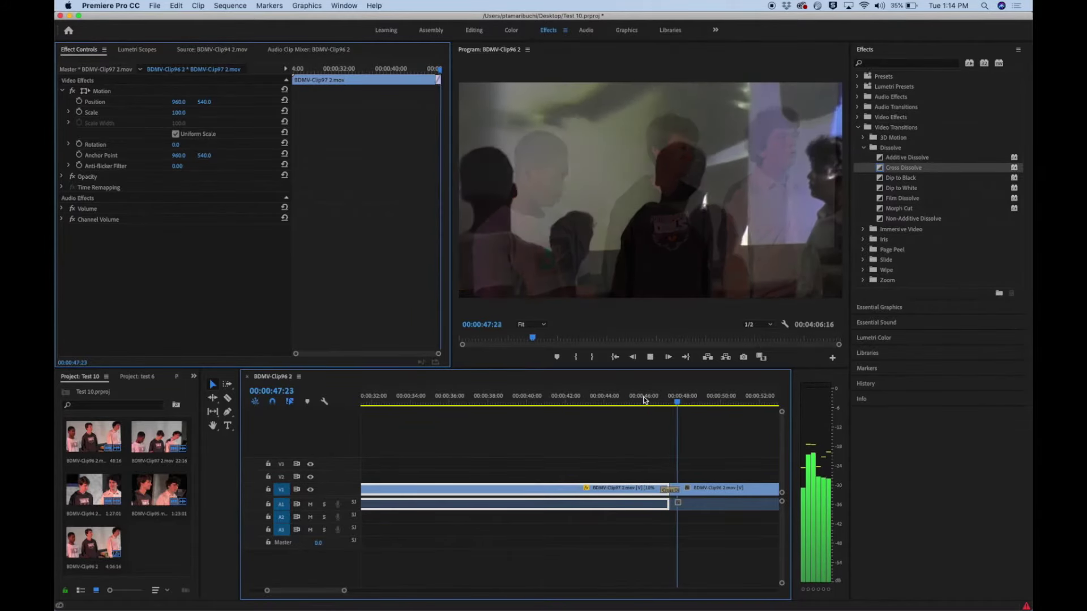
pyautogui.press('space')
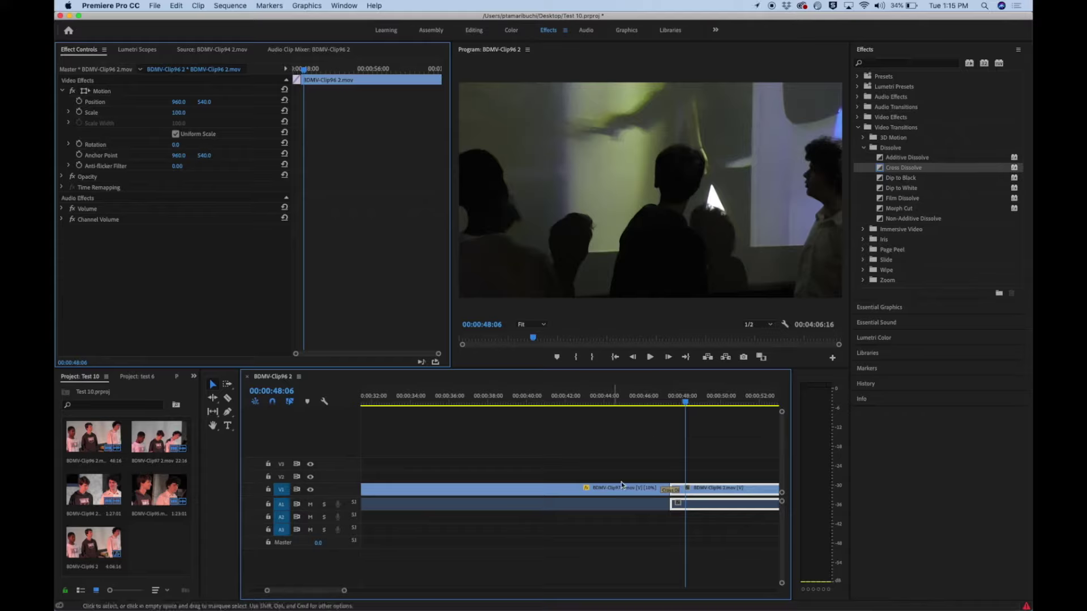
# Step: Delete the Cross Dissolve at the V1 cut and park the playhead at 00:00:46:09
pyautogui.click(673, 491)
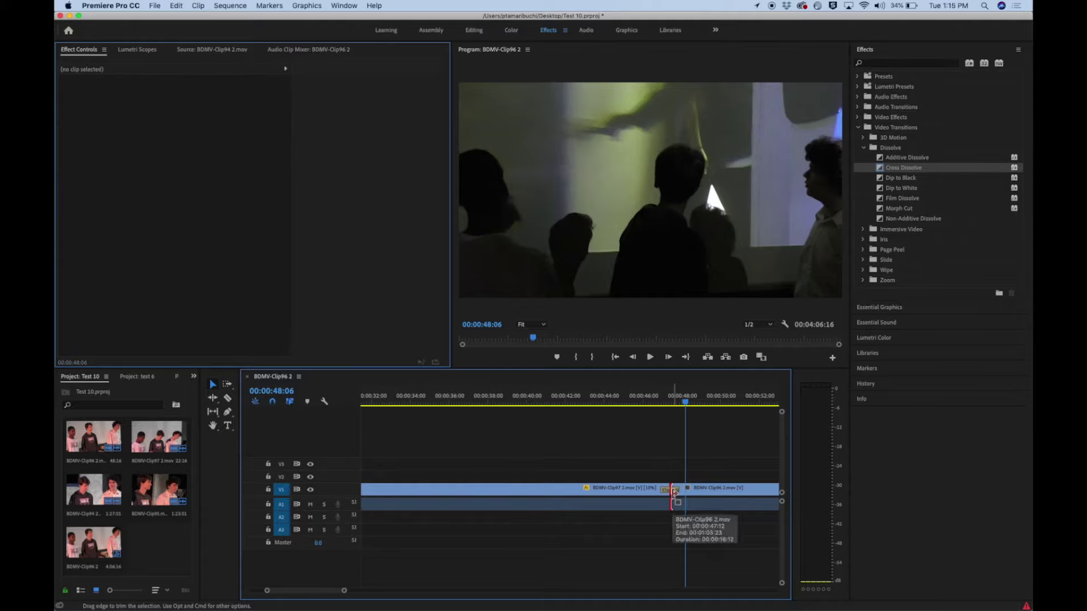
pyautogui.moveTo(674, 492); pyautogui.dragTo(667, 493)
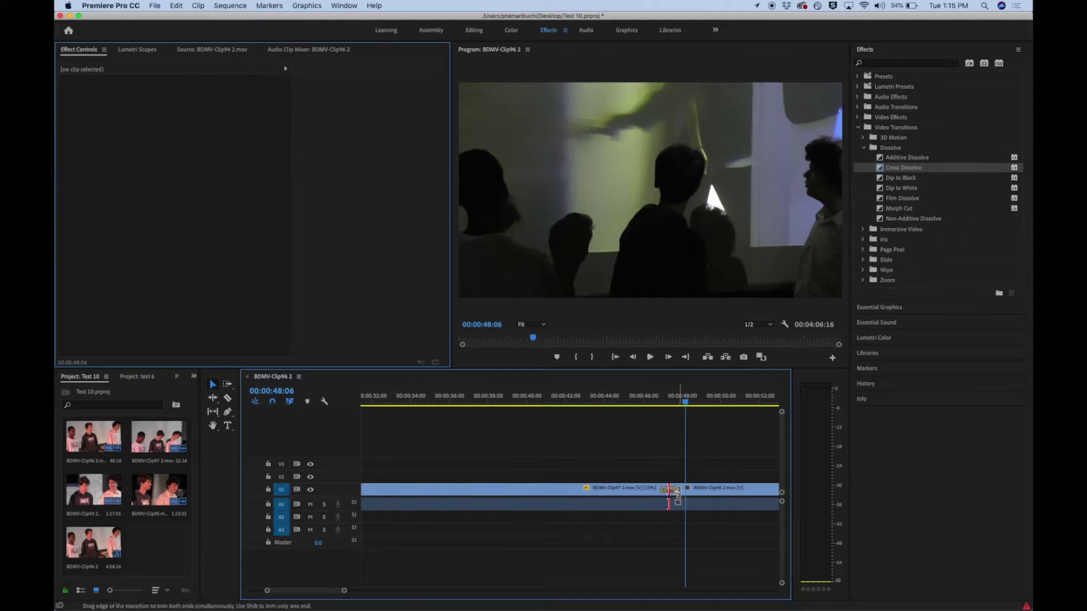
pyautogui.press('=')
pyautogui.click(674, 491)
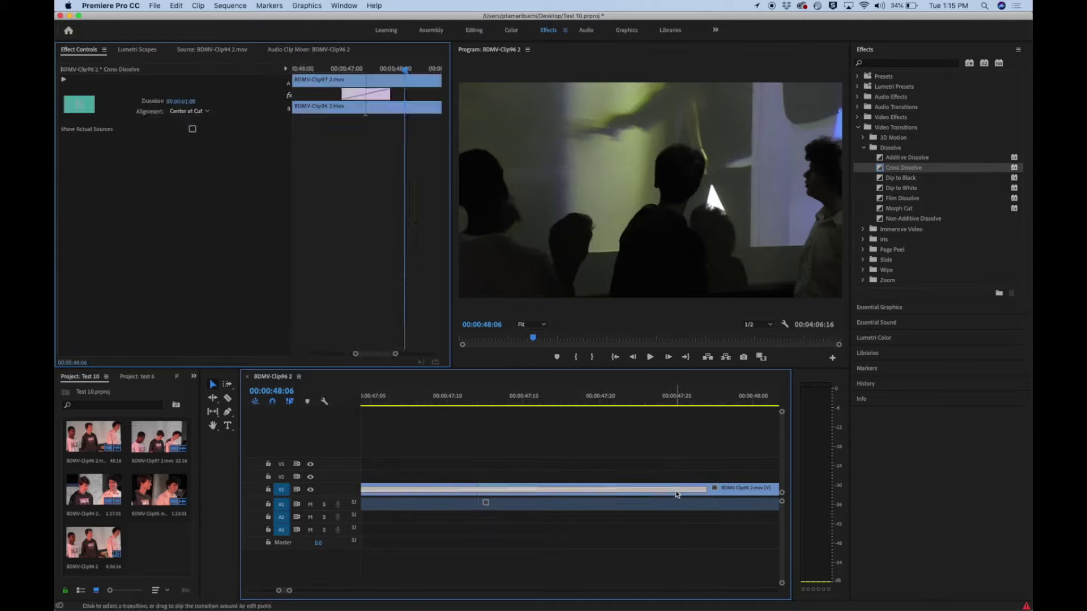
pyautogui.press('-')
pyautogui.press('-')
pyautogui.press('-')
pyautogui.press('-')
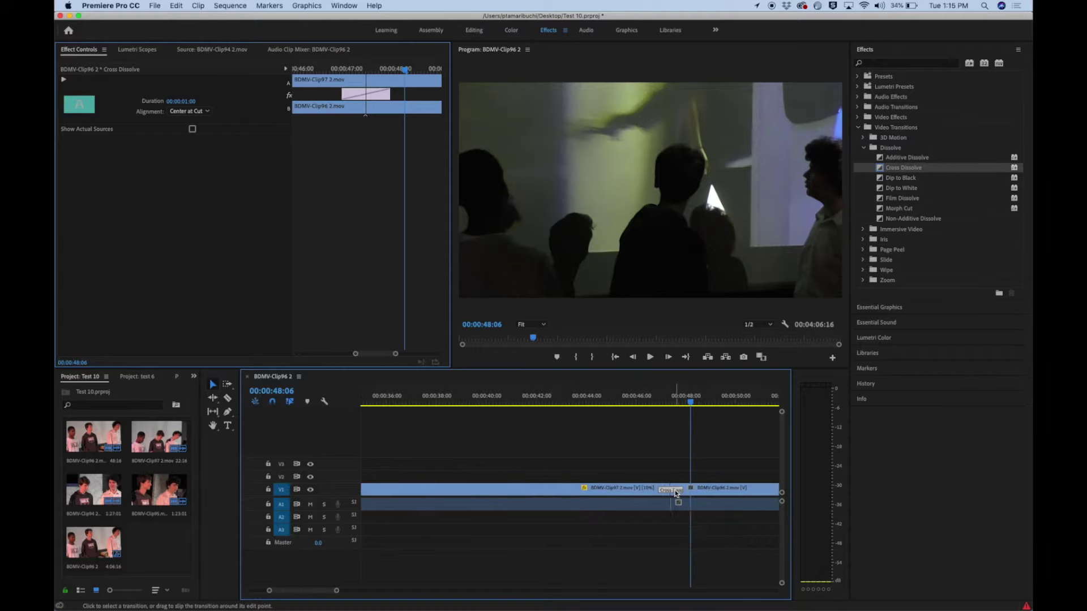
pyautogui.click(672, 476)
pyautogui.click(672, 495)
pyautogui.press('Delete')
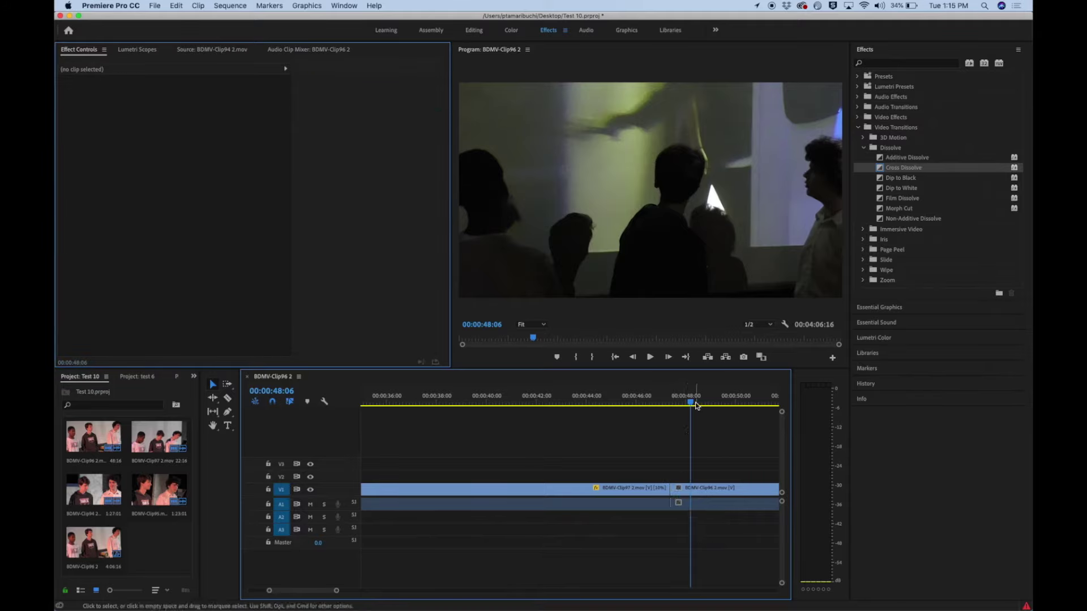
pyautogui.moveTo(692, 404); pyautogui.dragTo(643, 404)
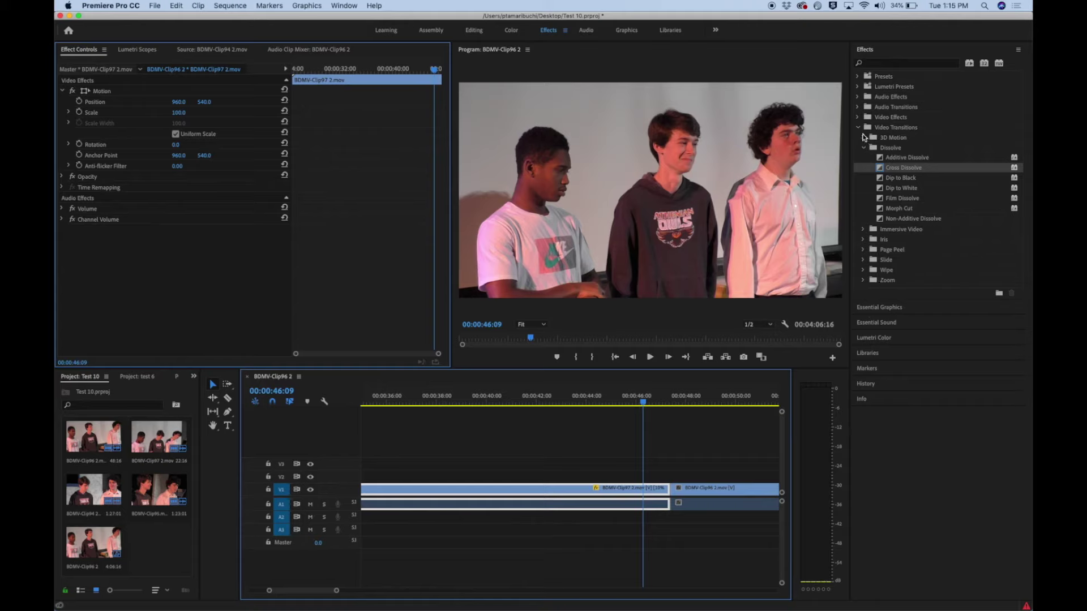
# Step: Apply the 3D Motion Cube Spin transition to the cut and play through it
pyautogui.click(863, 137)
pyautogui.moveTo(883, 148); pyautogui.dragTo(670, 498)
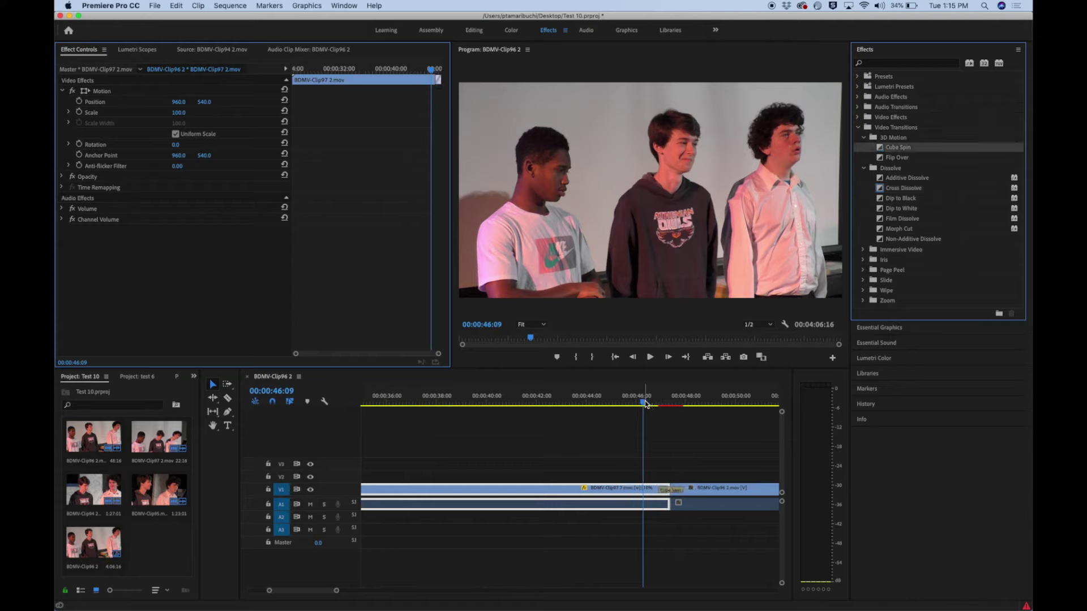
pyautogui.moveTo(645, 404)
pyautogui.mouseDown()
pyautogui.moveTo(628, 404)
pyautogui.moveTo(644, 405)
pyautogui.mouseUp()
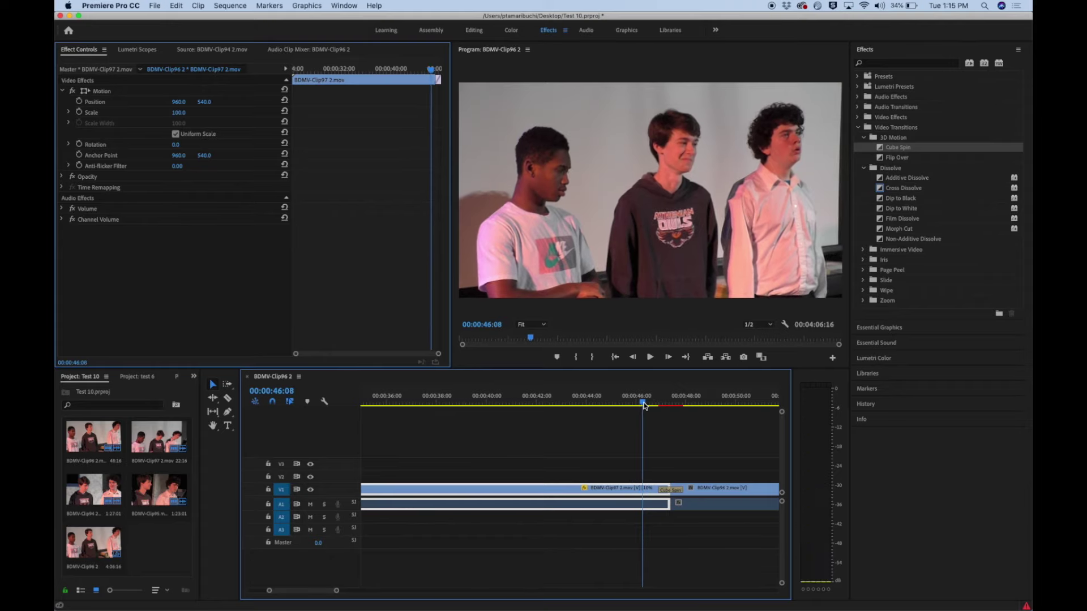
pyautogui.press('space')
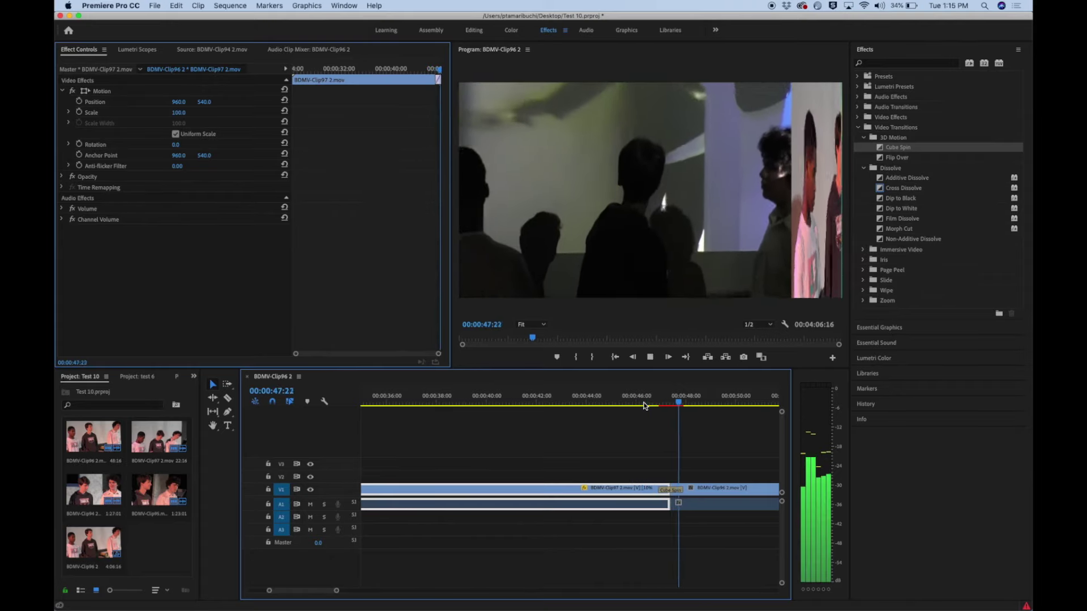
pyautogui.press('space')
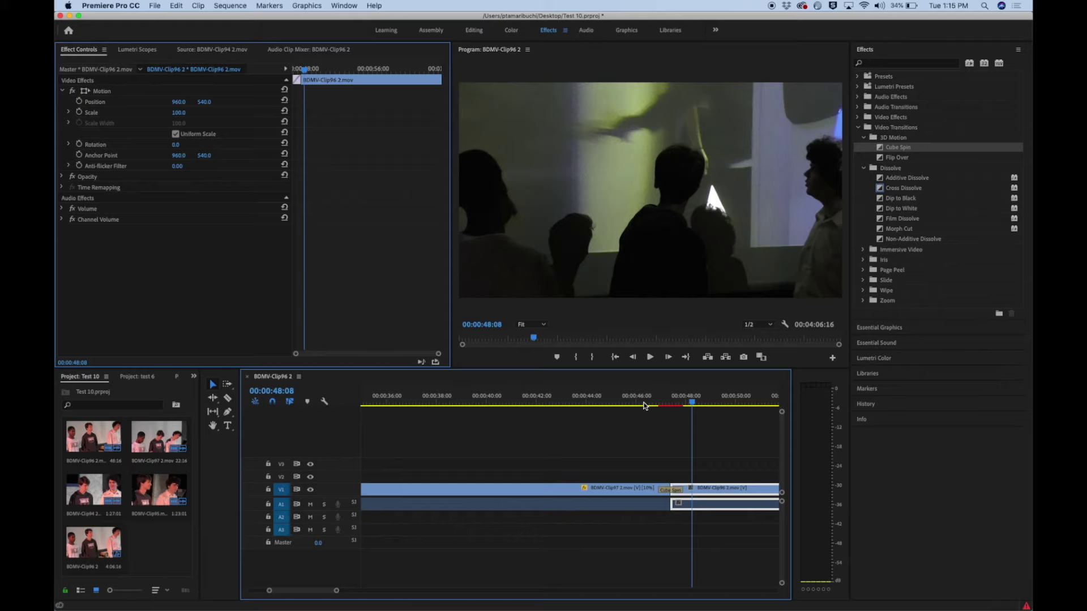